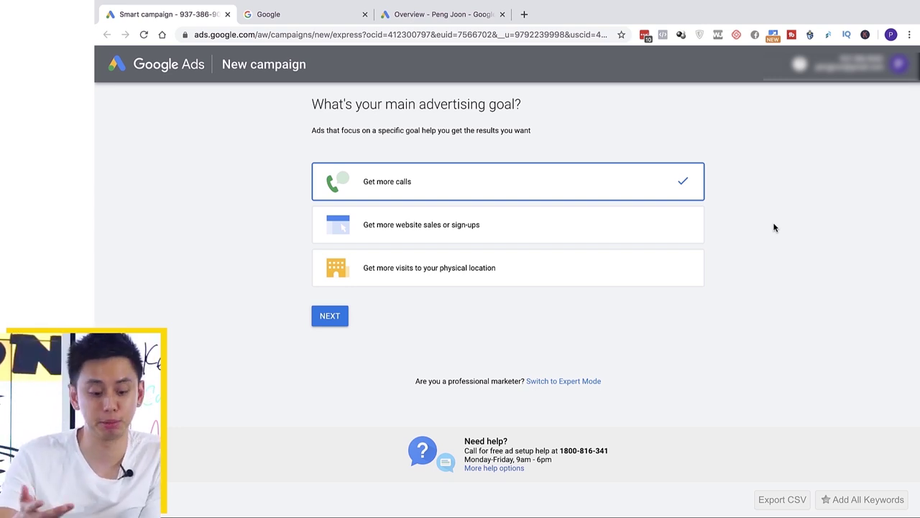
# - Choose more website sales or sign-ups as the main advertising goal, then switch to Expert Mode
pyautogui.click(599, 235)
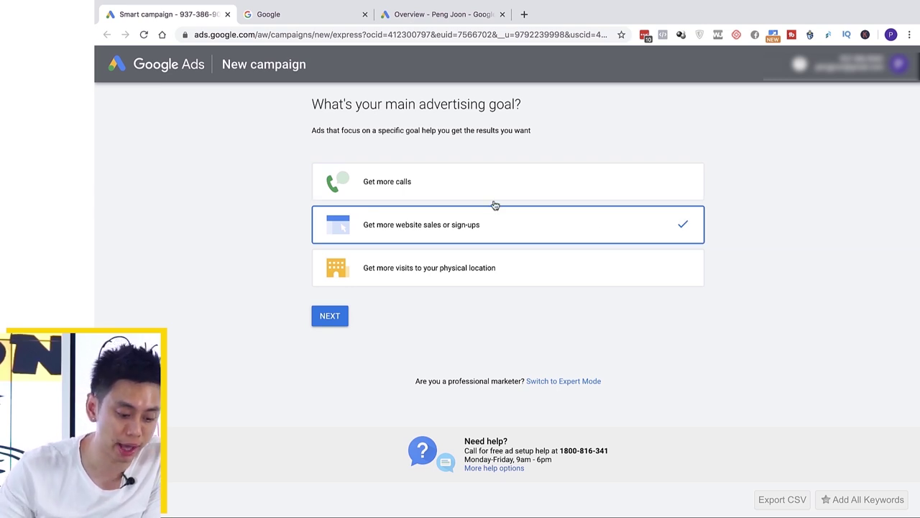
pyautogui.scroll(5, 496, 206)
pyautogui.scroll(1, 496, 205)
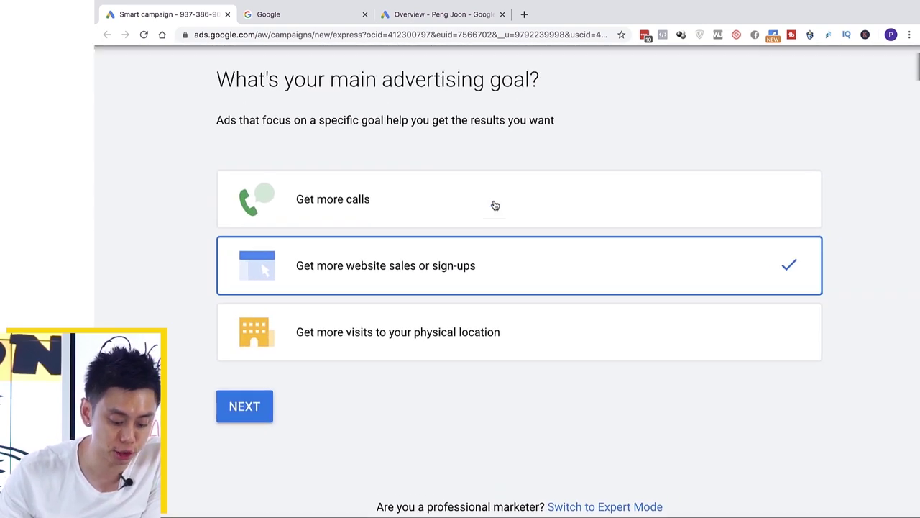
pyautogui.scroll(-1, 495, 205)
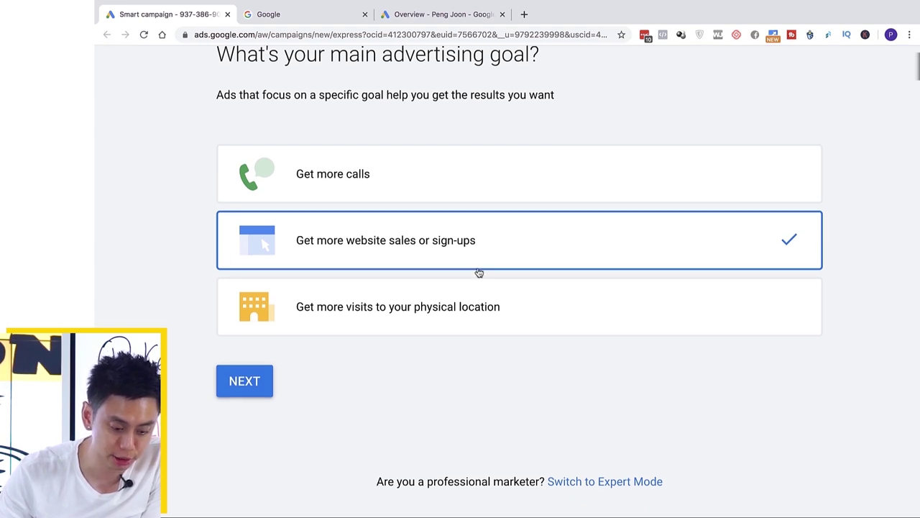
pyautogui.scroll(-3, 483, 299)
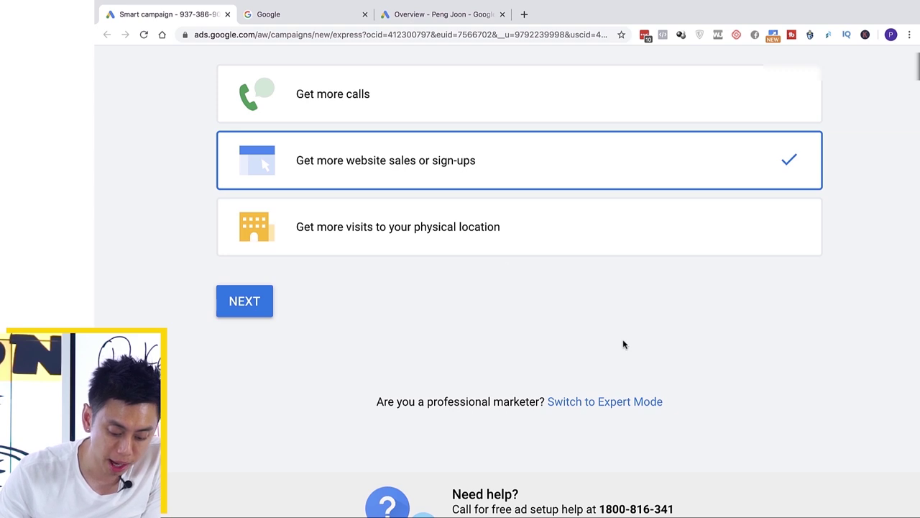
pyautogui.click(579, 401)
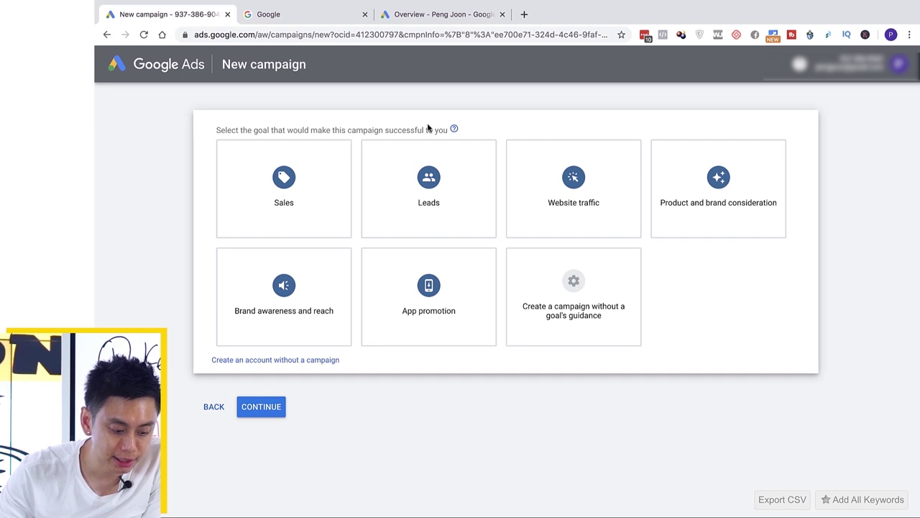
# - Set the campaign goal to Website traffic and the campaign type to Search
pyautogui.click(565, 213)
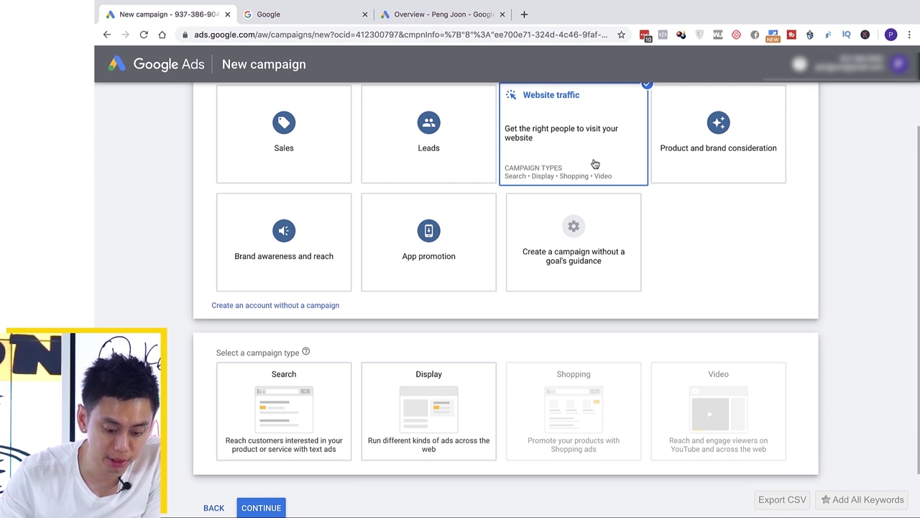
pyautogui.scroll(-2, 488, 367)
pyautogui.scroll(3, 194, 403)
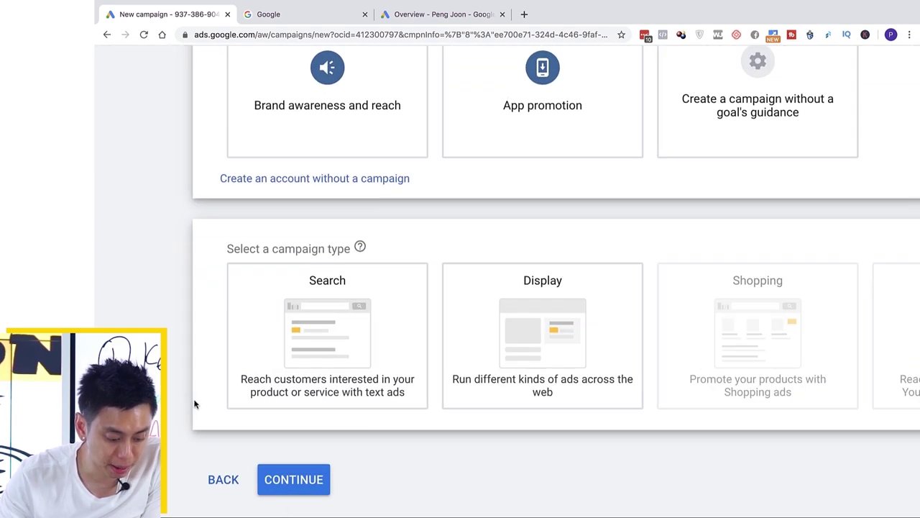
pyautogui.scroll(3, 194, 404)
pyautogui.click(378, 331)
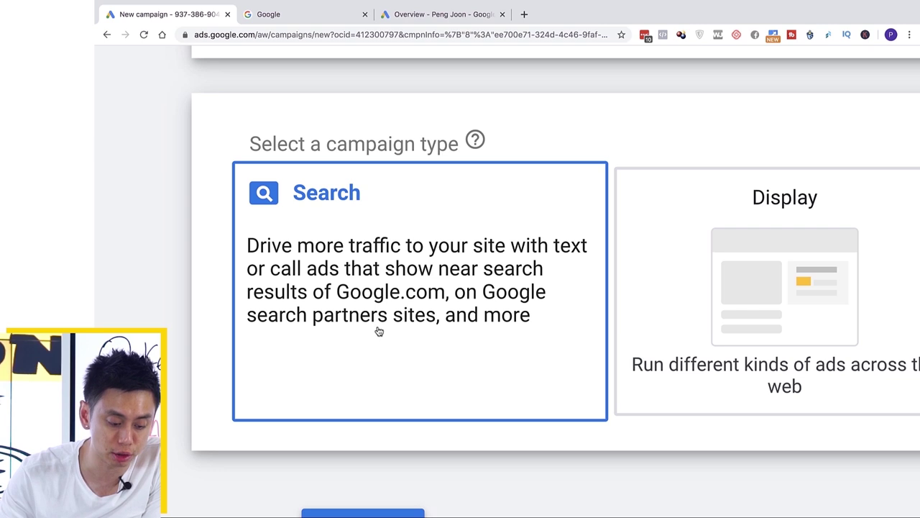
pyautogui.scroll(-3, 379, 331)
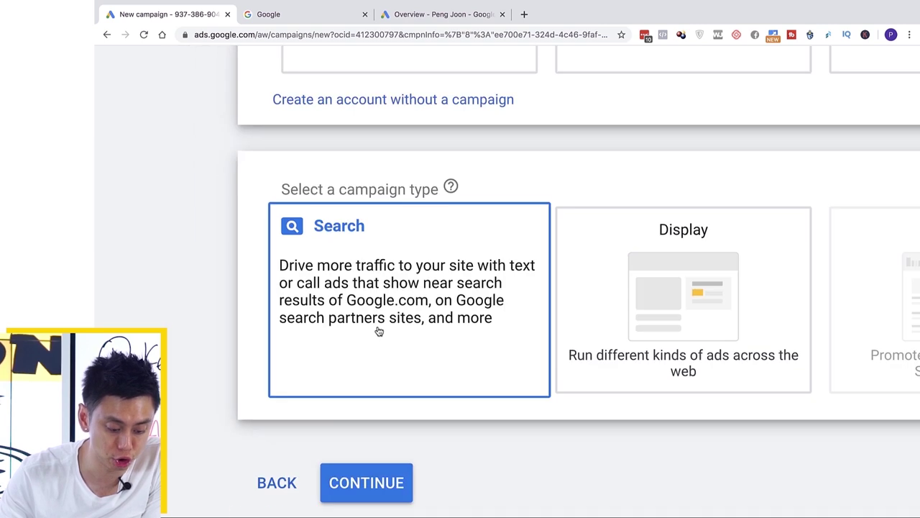
pyautogui.click(322, 317)
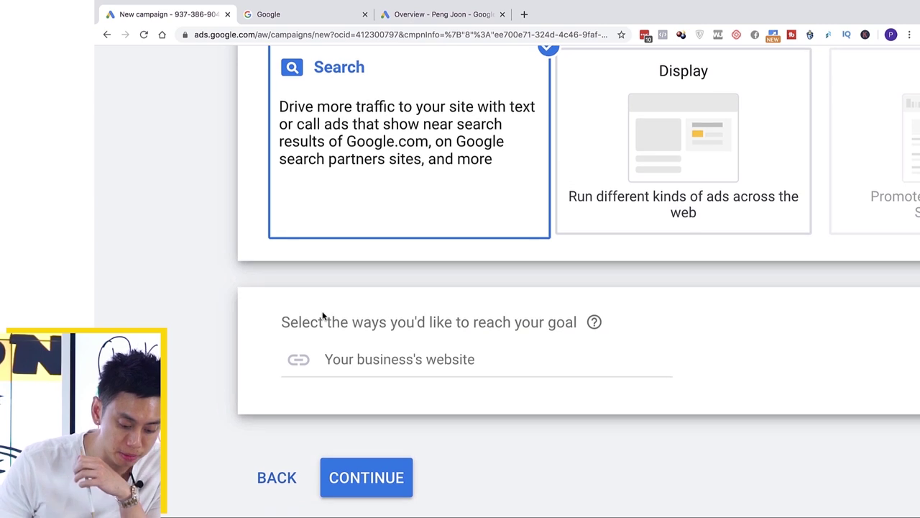
pyautogui.click(357, 363)
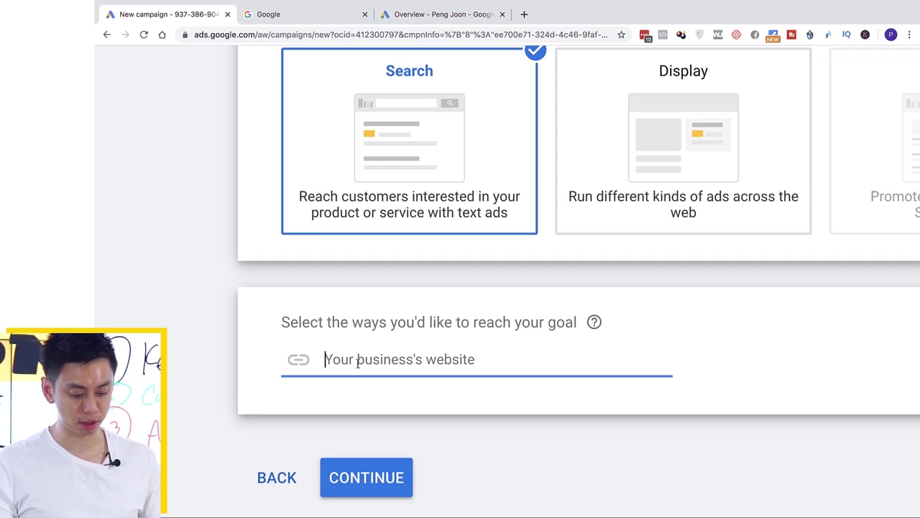
pyautogui.write('www..')
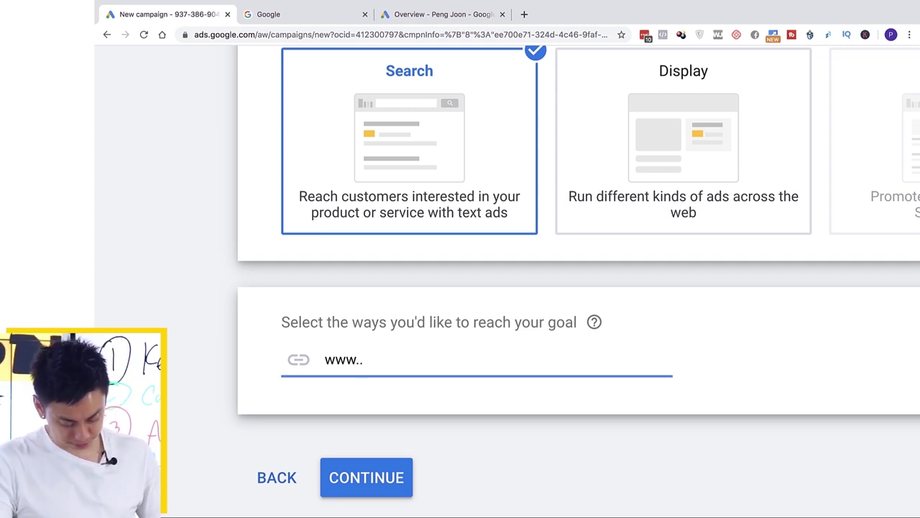
pyautogui.write('platformclos')
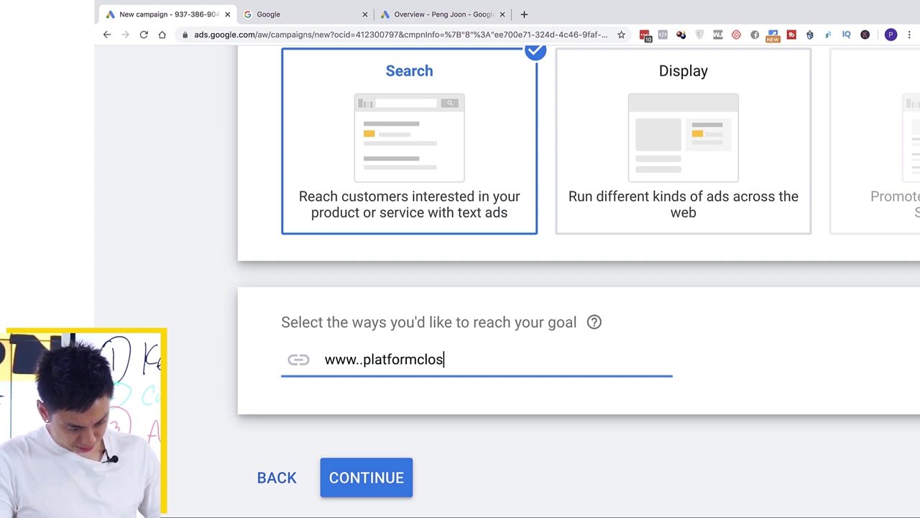
pyautogui.write('ing.com')
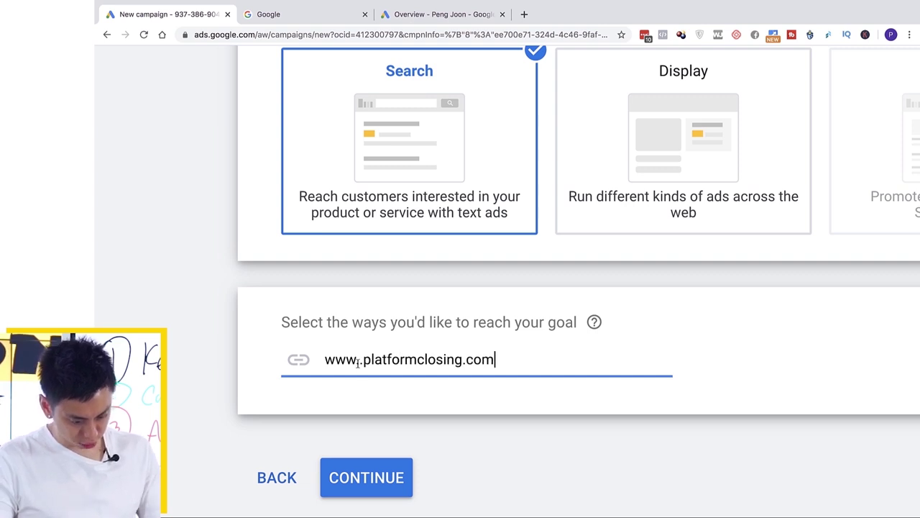
pyautogui.click(378, 477)
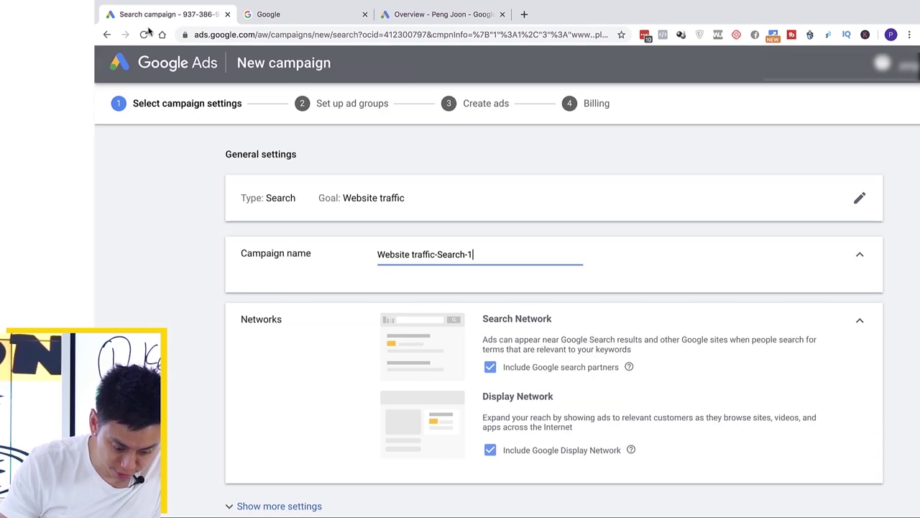
pyautogui.click(106, 35)
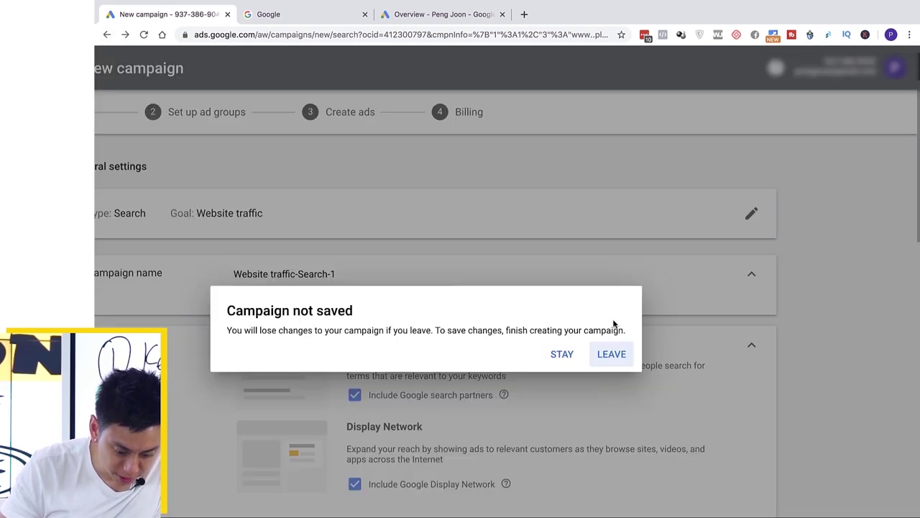
pyautogui.click(600, 359)
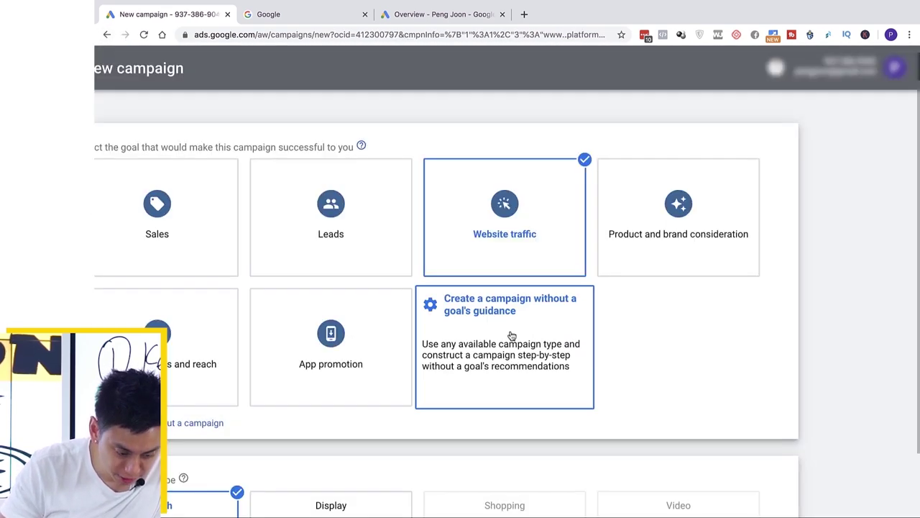
pyautogui.scroll(-5, 511, 335)
pyautogui.click(308, 450)
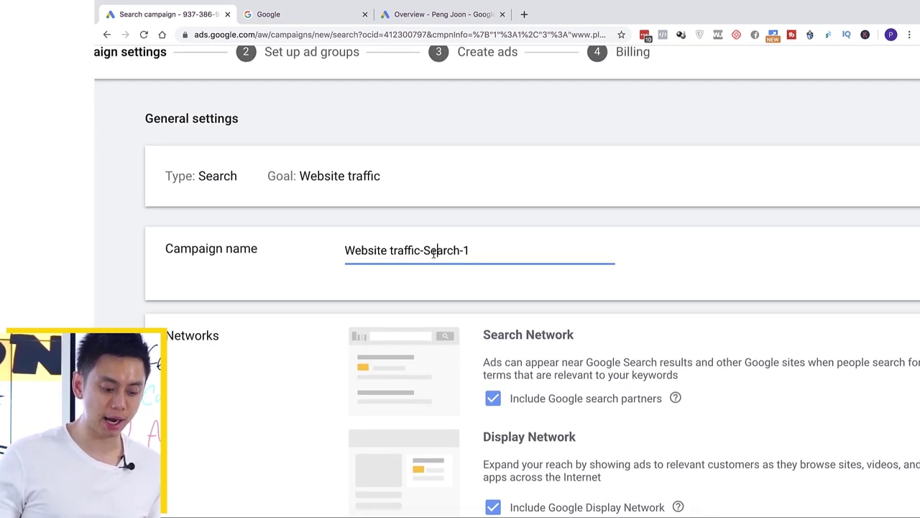
# - Name the campaign "PlatformClosing - Generic"
pyautogui.tripleClick(433, 253)
pyautogui.write('Platfo')
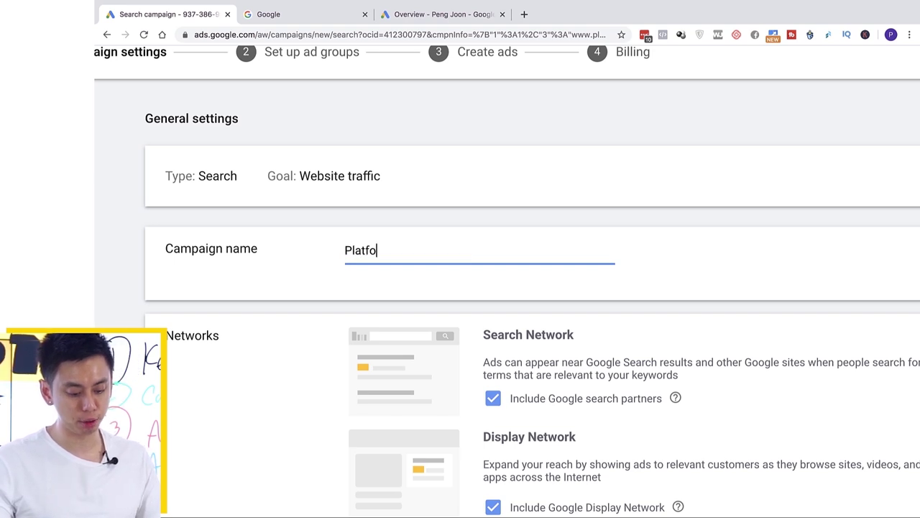
pyautogui.write('rmClosing - ')
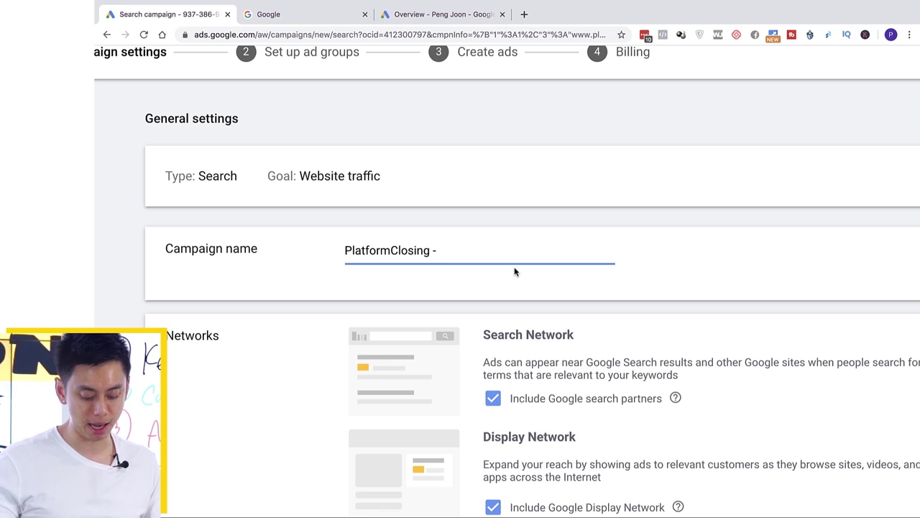
pyautogui.write('Generic')
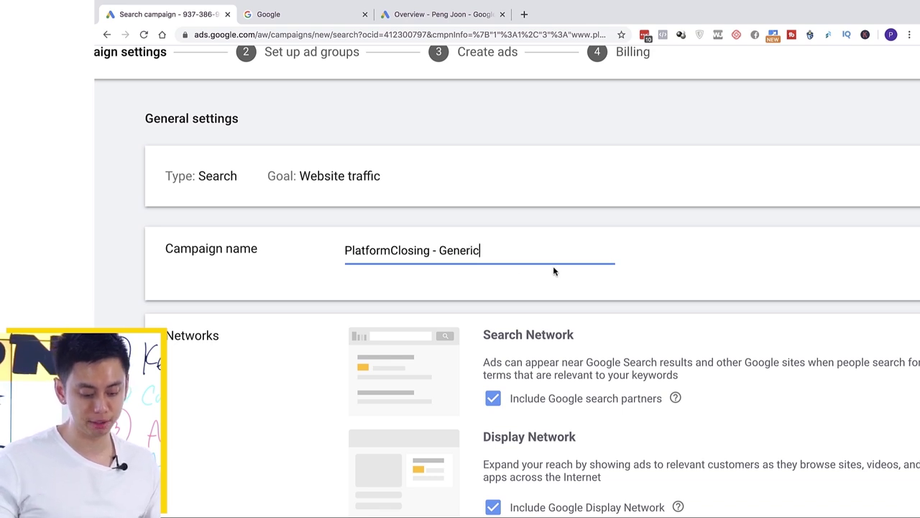
# - Exclude Google search partners and the Google Display Network from the campaign's networks
pyautogui.scroll(-5, 613, 291)
pyautogui.scroll(-2, 612, 291)
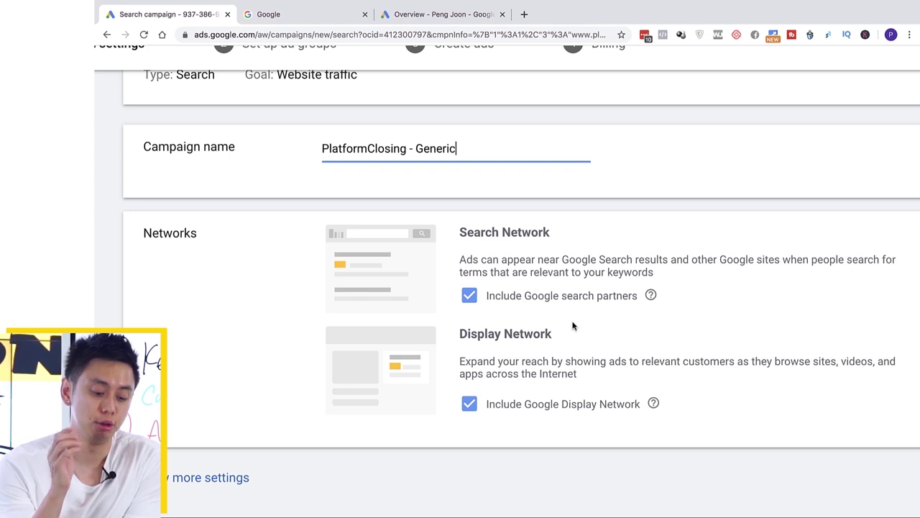
pyautogui.hscroll(2, 573, 326)
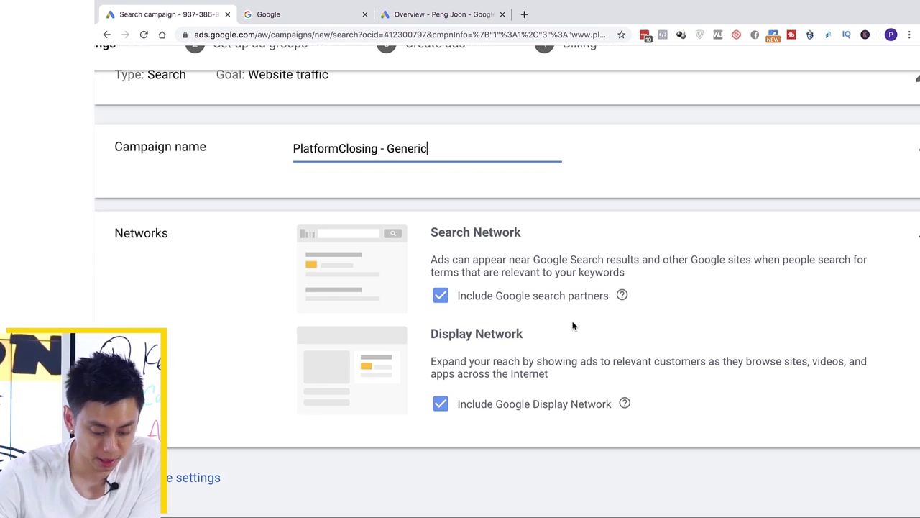
pyautogui.click(438, 296)
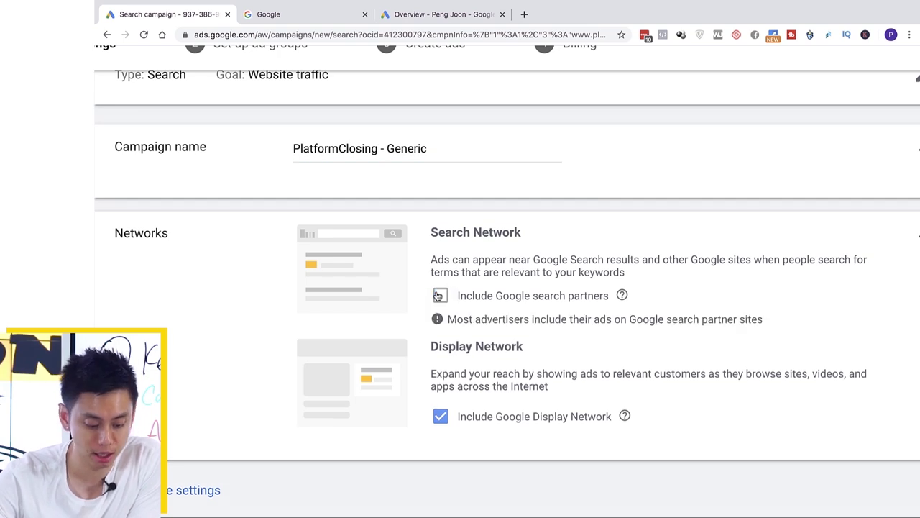
pyautogui.hscroll(1, 565, 312)
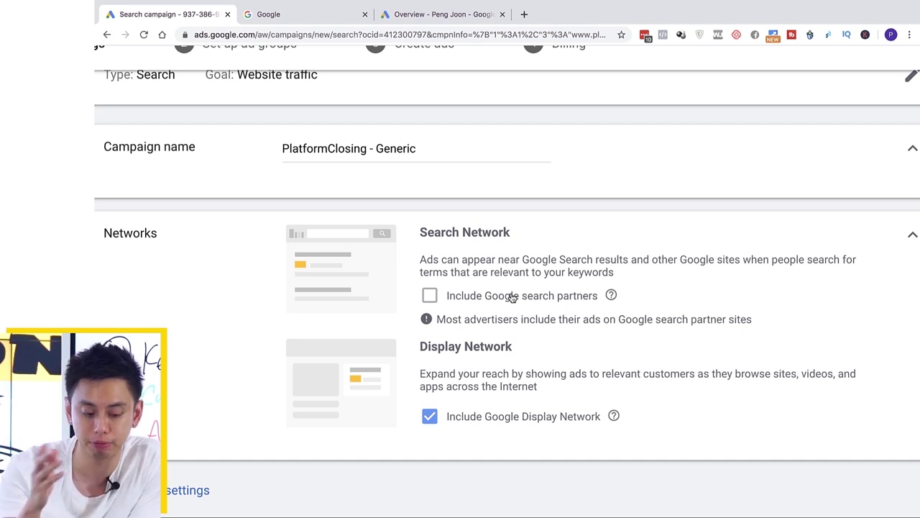
pyautogui.scroll(-2, 512, 297)
pyautogui.hscroll(1, 511, 297)
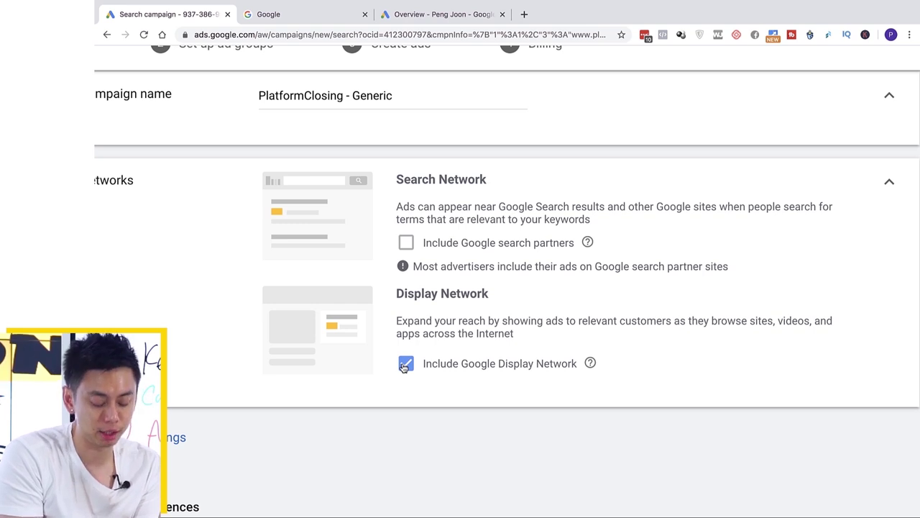
pyautogui.click(406, 364)
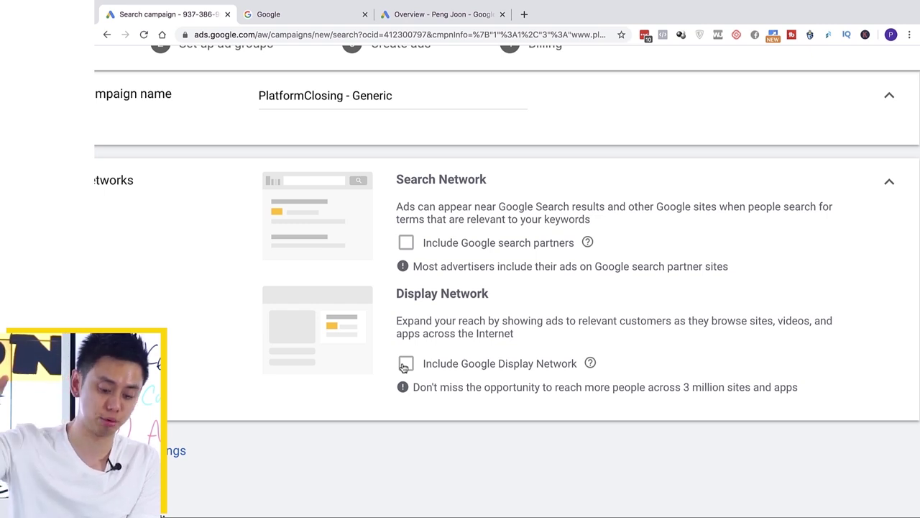
# - Show the additional general settings and set the location targeting to enter another location
pyautogui.scroll(-5, 404, 367)
pyautogui.hscroll(-2, 404, 367)
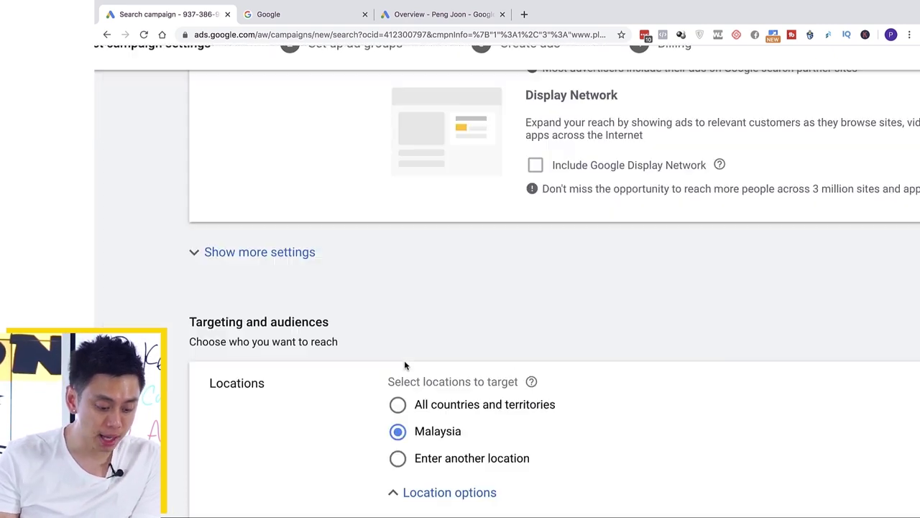
pyautogui.click(298, 251)
pyautogui.scroll(-4, 417, 316)
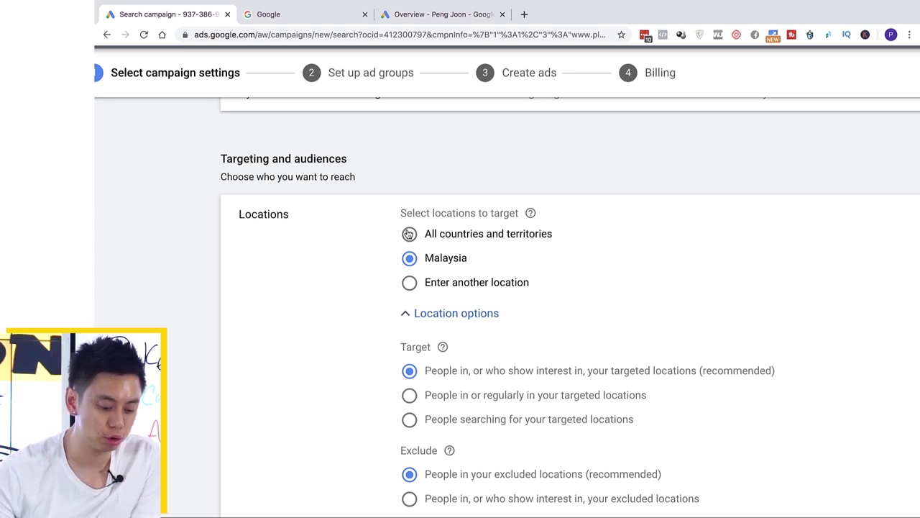
pyautogui.click(408, 234)
pyautogui.click(408, 287)
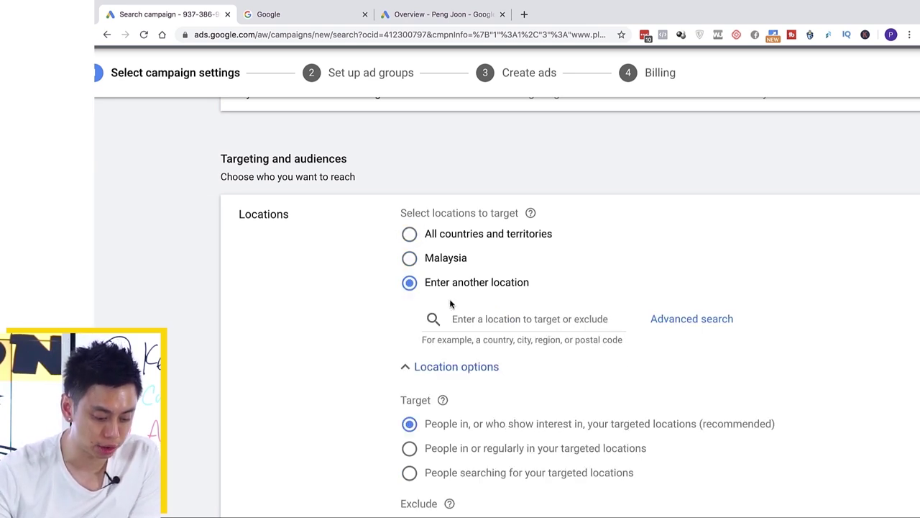
# - Try to add a target country from the location matches for "united"
pyautogui.click(519, 314)
pyautogui.write('u')
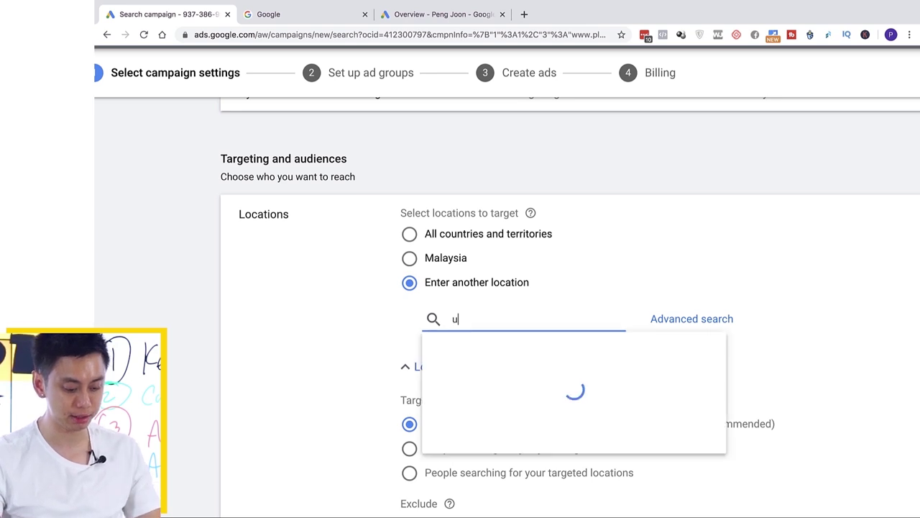
pyautogui.write('nited')
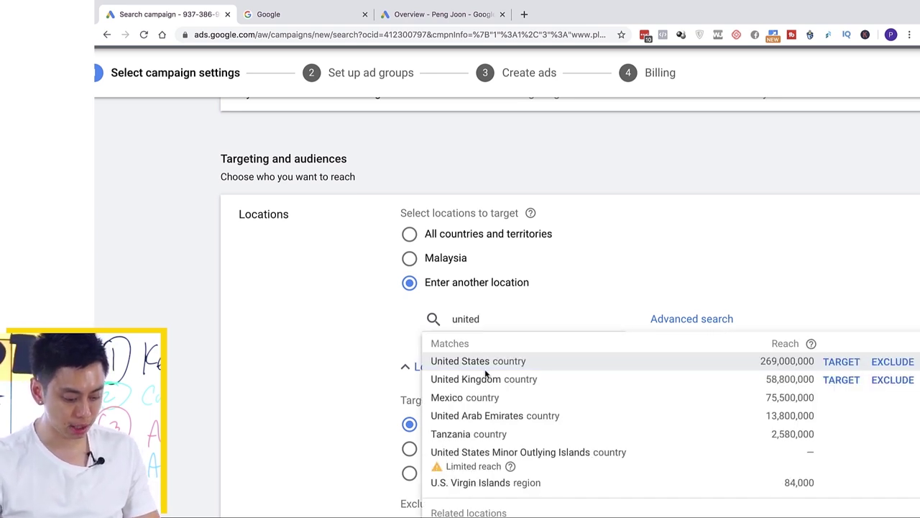
pyautogui.click(486, 376)
pyautogui.hscroll(5, 830, 281)
pyautogui.click(794, 348)
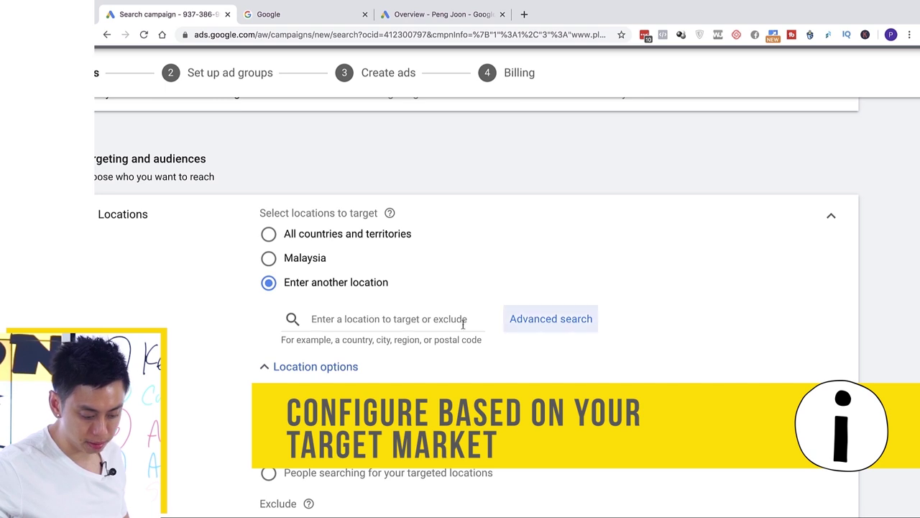
# - Search the locations for "united" and add the United States as a targeted country
pyautogui.click(426, 320)
pyautogui.write('united')
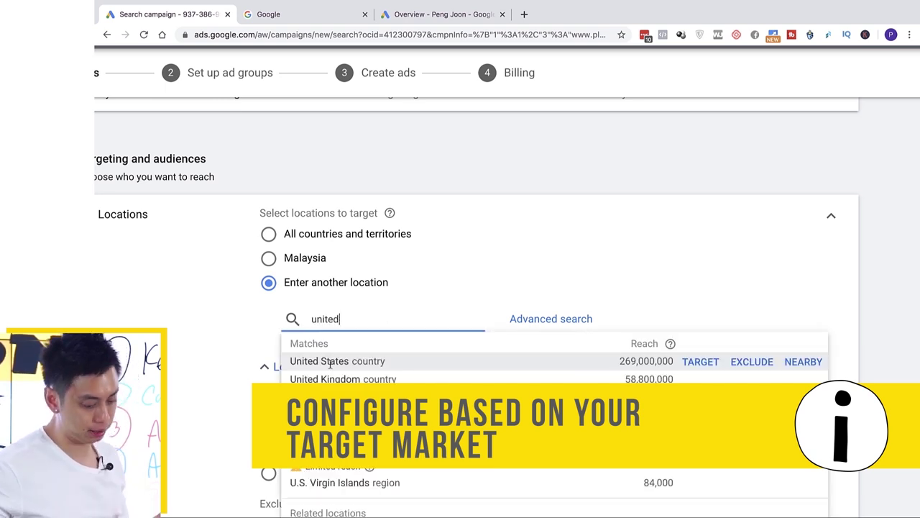
pyautogui.click(329, 362)
pyautogui.scroll(-1, 239, 351)
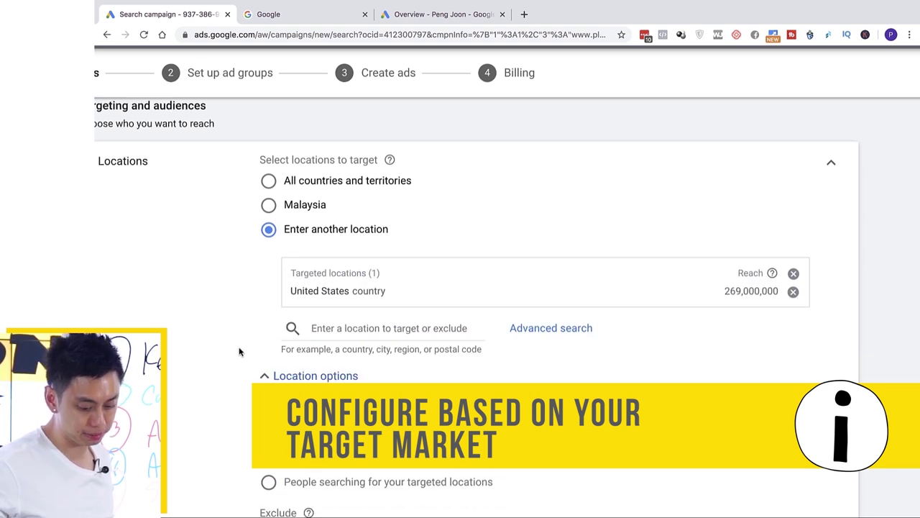
# - Set the campaign's budget currency to US Dollar (USD $) and its average daily budget to 100
pyautogui.scroll(-5, 240, 351)
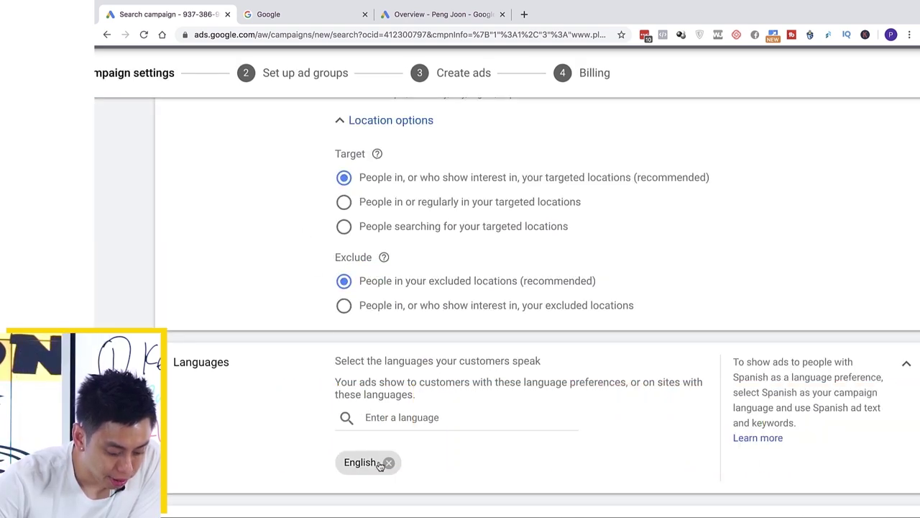
pyautogui.scroll(-3, 437, 392)
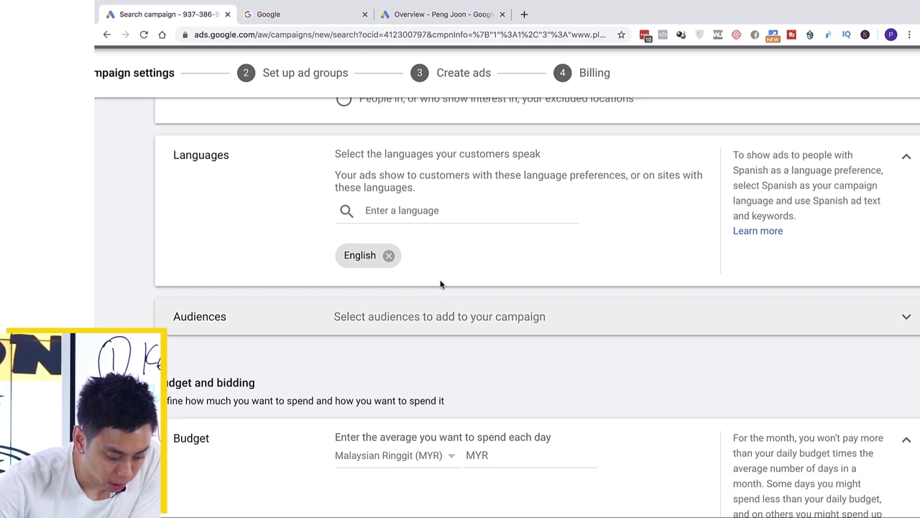
pyautogui.scroll(-2, 446, 263)
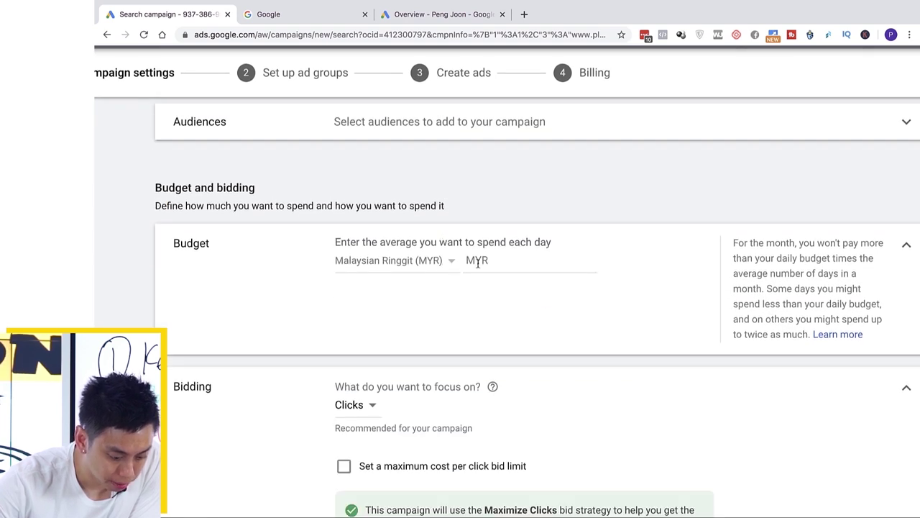
pyautogui.click(440, 266)
pyautogui.scroll(-4, 440, 265)
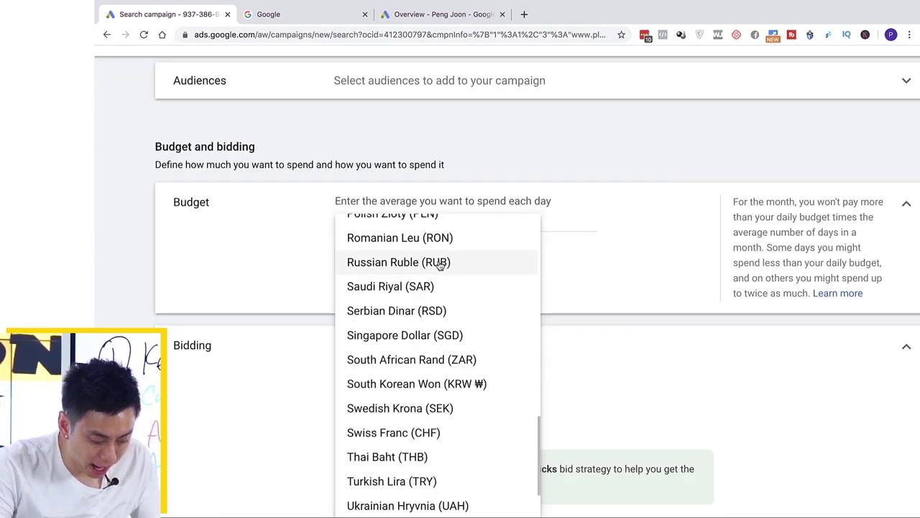
pyautogui.scroll(-3, 438, 264)
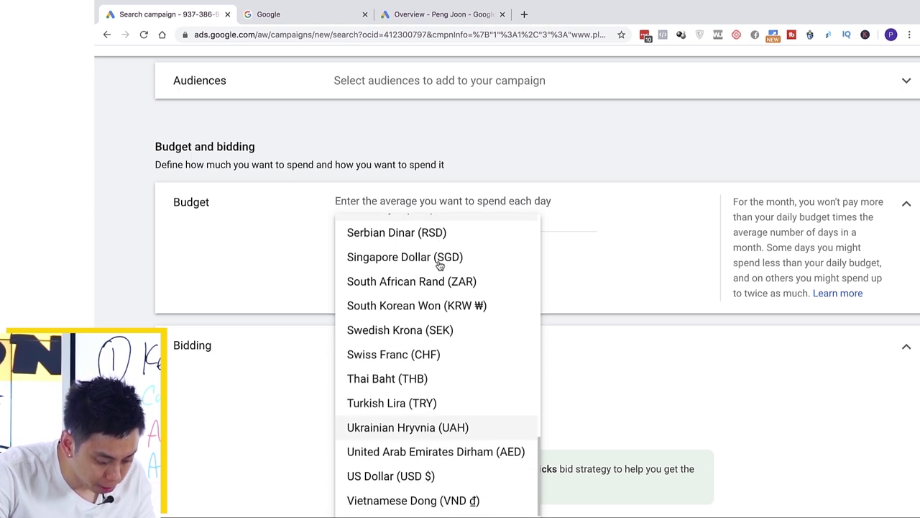
pyautogui.click(438, 475)
pyautogui.click(510, 217)
pyautogui.write('100')
# - Keep the bidding focus on Clicks, save the campaign settings and continue to the ad group setup
pyautogui.scroll(-1, 575, 335)
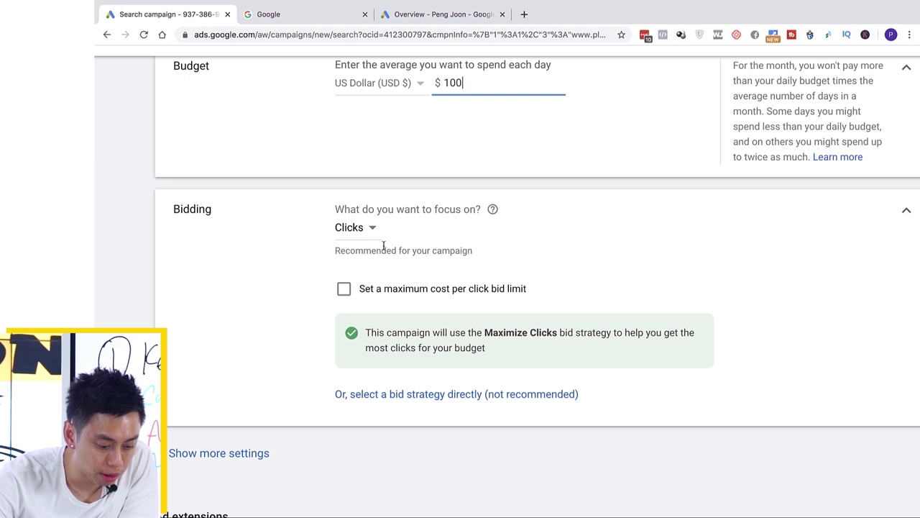
pyautogui.scroll(-2, 391, 288)
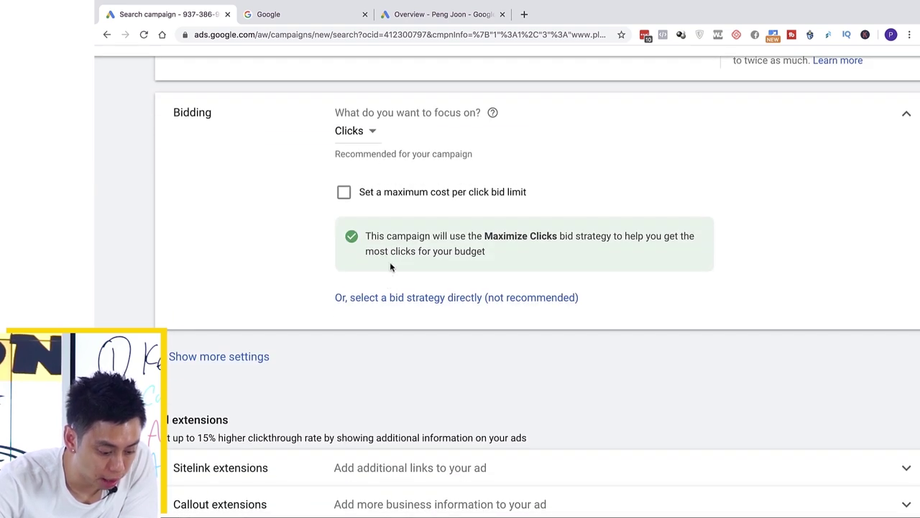
pyautogui.scroll(-3, 391, 266)
pyautogui.click(231, 457)
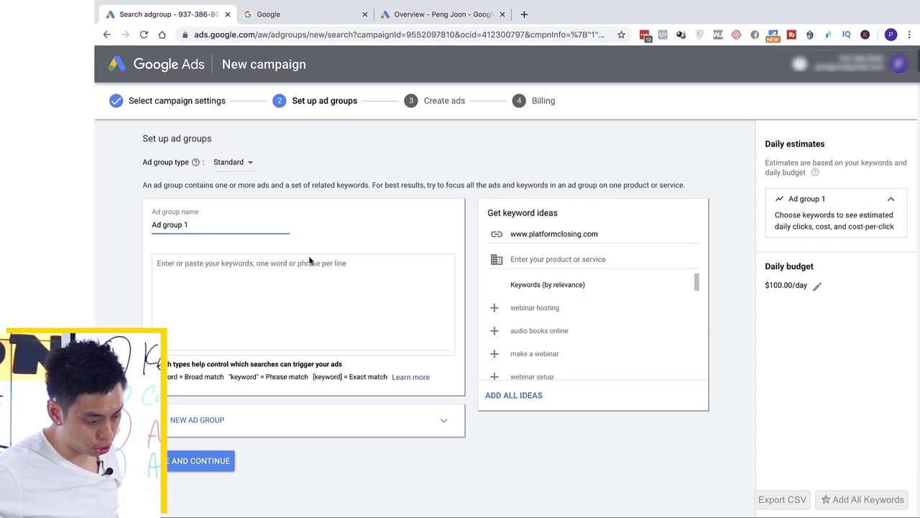
pyautogui.scroll(5, 269, 259)
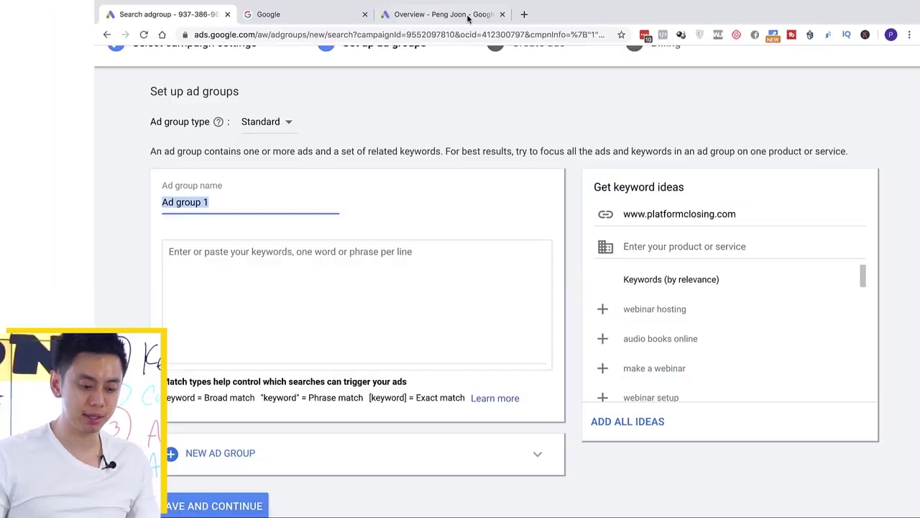
# - Open the landing page platformclosing.com in a new browser tab
pyautogui.click(523, 15)
pyautogui.write('platform')
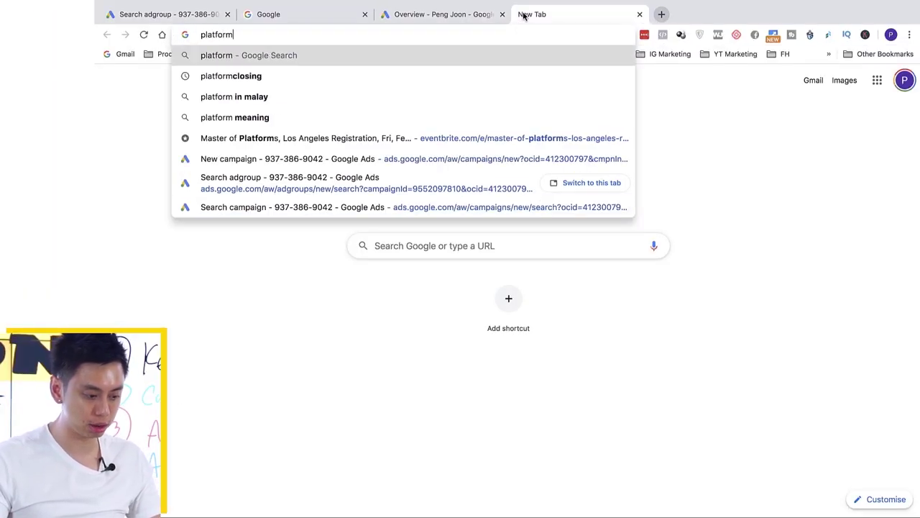
pyautogui.write('closing.com')
pyautogui.press('Return')
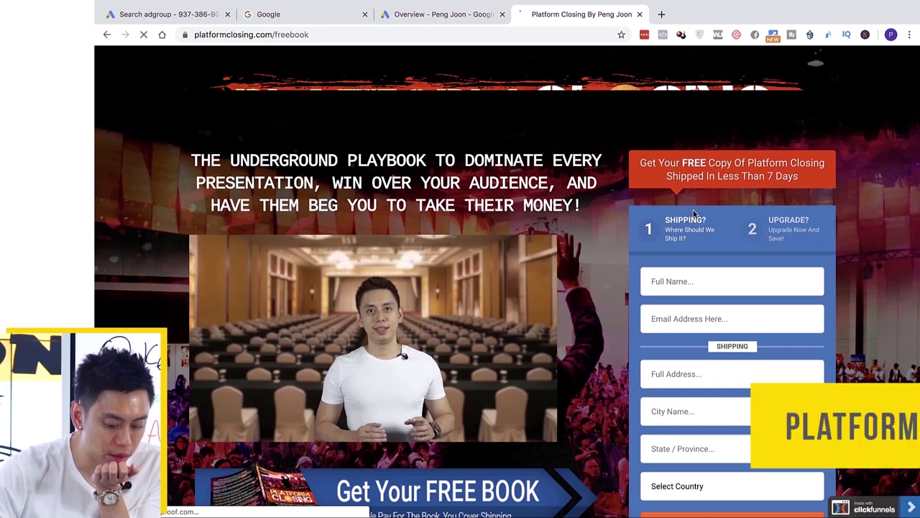
# - Look through the landing page's offer and book content for keyword themes, dismissing the floating video
pyautogui.scroll(-3, 572, 260)
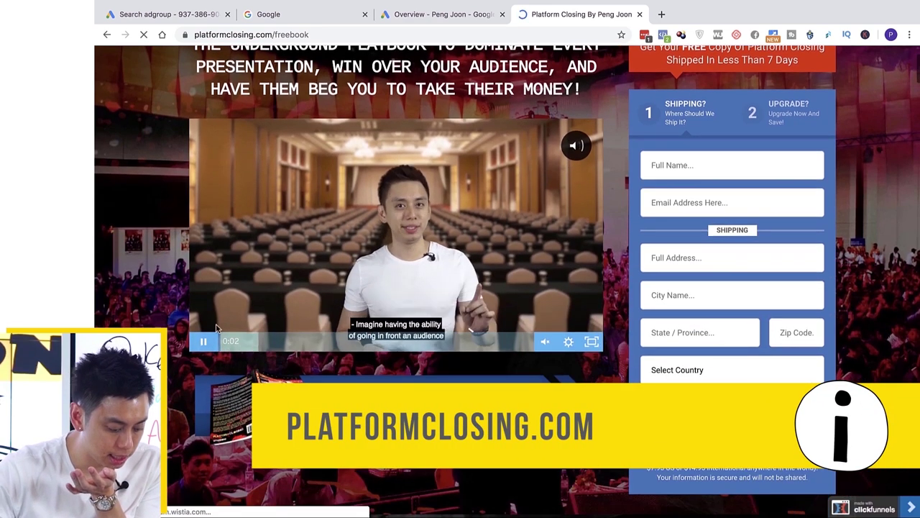
pyautogui.scroll(2, 420, 285)
pyautogui.scroll(-10, 420, 283)
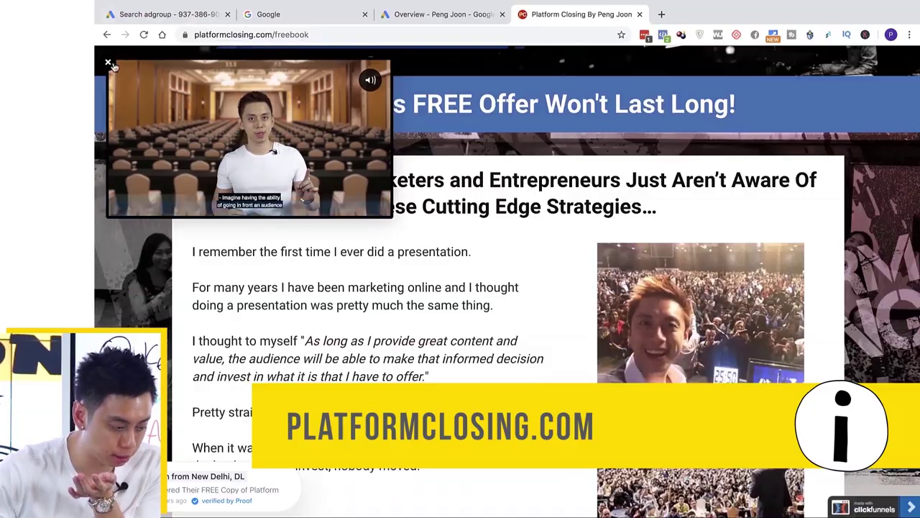
pyautogui.click(108, 63)
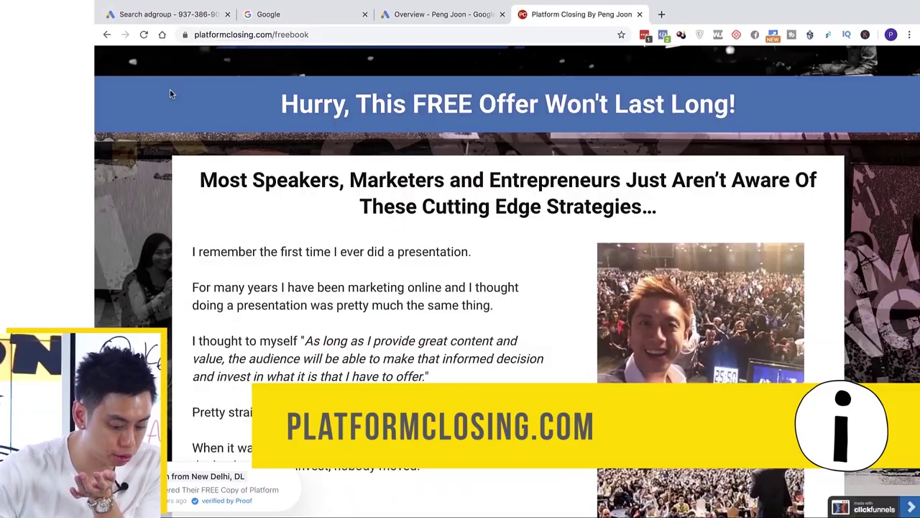
pyautogui.scroll(-20, 383, 178)
pyautogui.scroll(15, 383, 178)
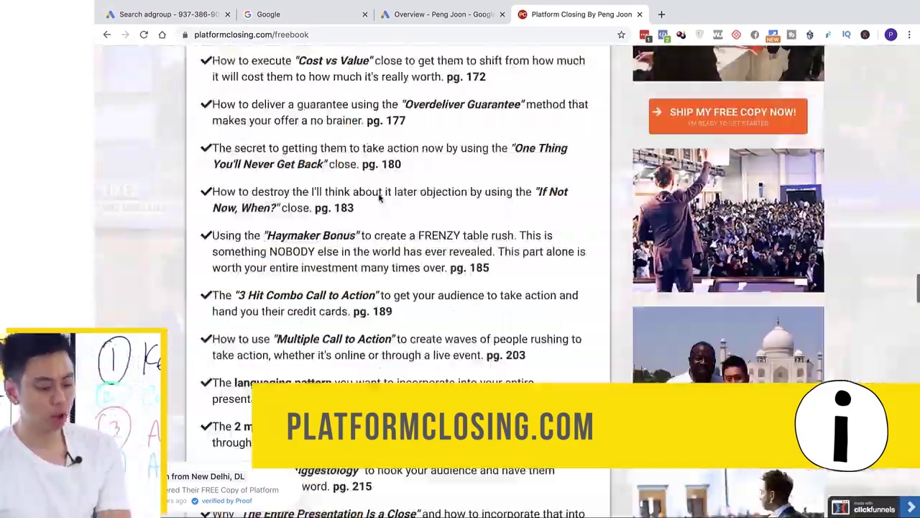
pyautogui.scroll(-20, 373, 335)
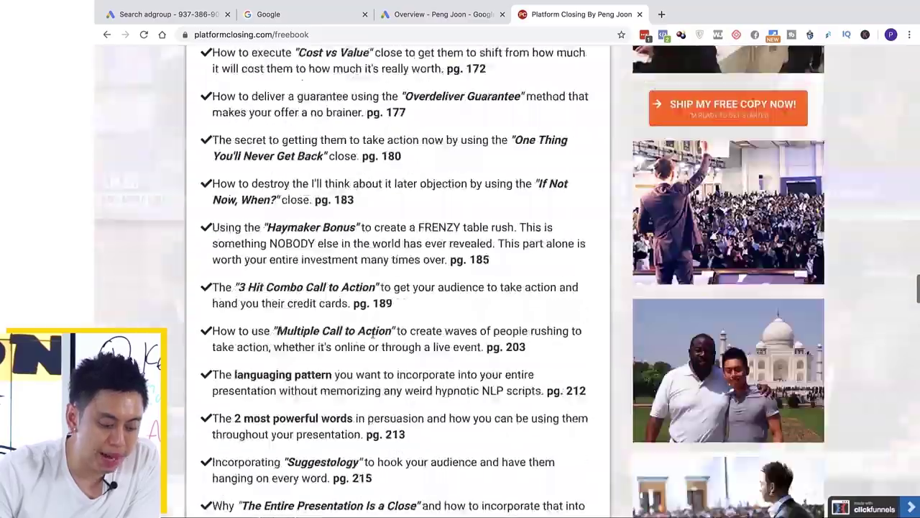
pyautogui.scroll(20, 373, 336)
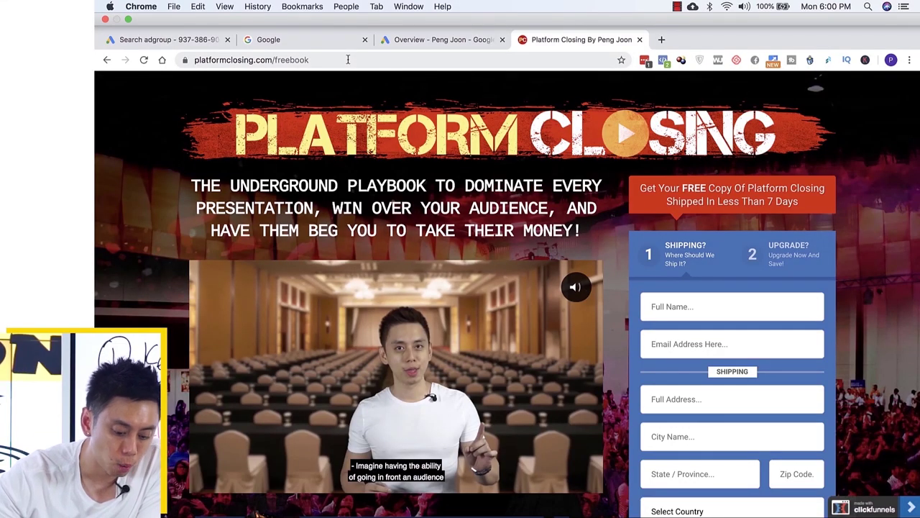
# - Return to the Google Ads ad group setup, name the ad group "Public Speaking" and enter "Public Speaking" as its first keyword
pyautogui.click(168, 40)
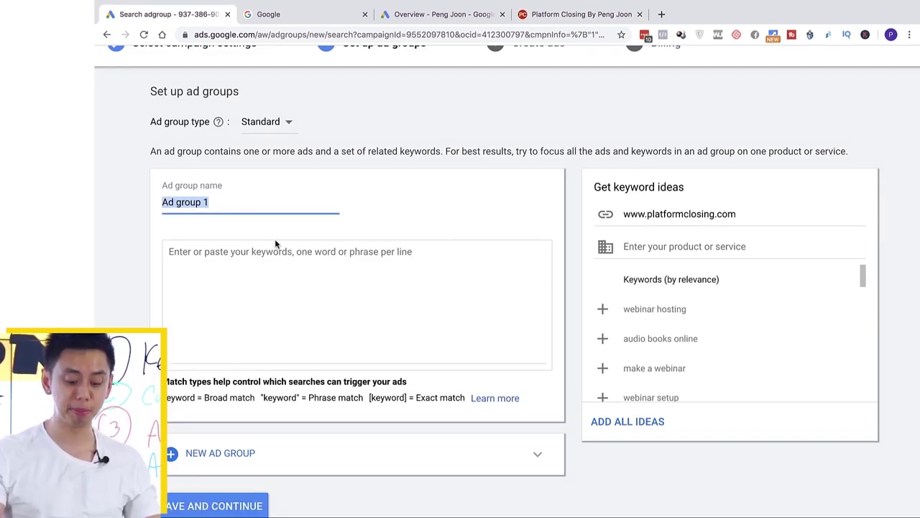
pyautogui.write('Public Speaking')
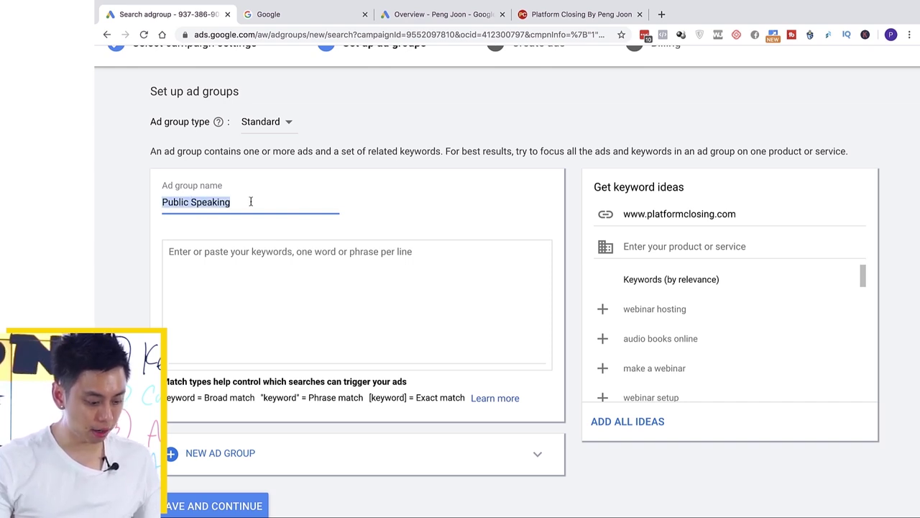
pyautogui.click(253, 255)
pyautogui.write('Public Speaking')
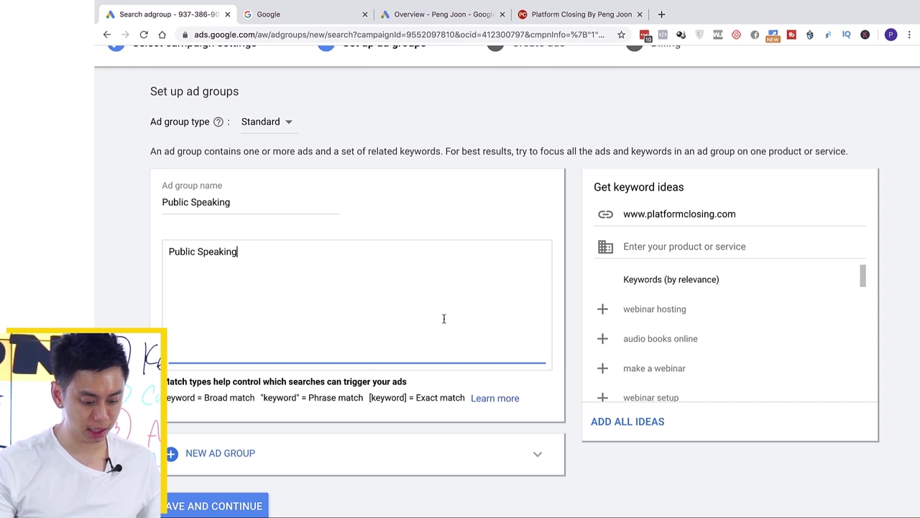
# - Get keyword ideas for "public speaking" and add the public speaking speech, skills, anxiety, techniques, coach, help with, improve and effective suggestions
pyautogui.click(683, 246)
pyautogui.write('public speaking')
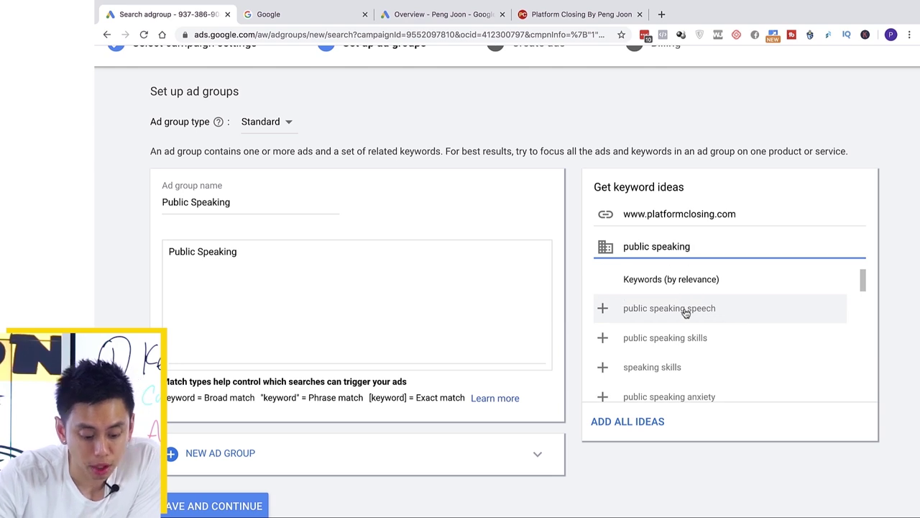
pyautogui.click(604, 310)
pyautogui.click(604, 337)
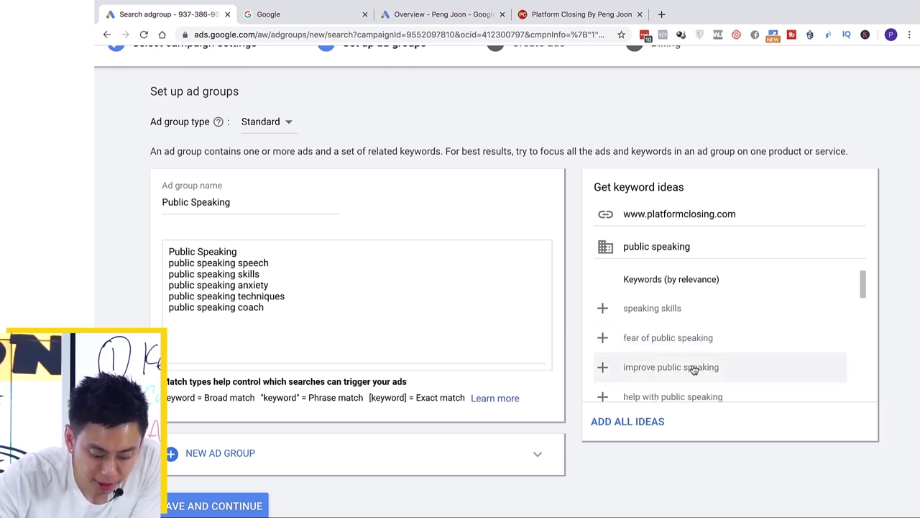
pyautogui.scroll(-1, 635, 369)
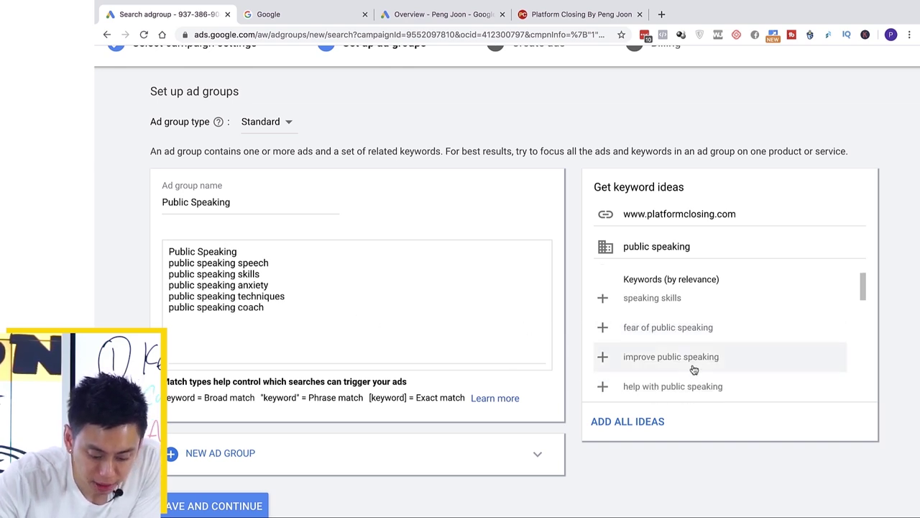
pyautogui.scroll(-1, 606, 359)
pyautogui.click(605, 355)
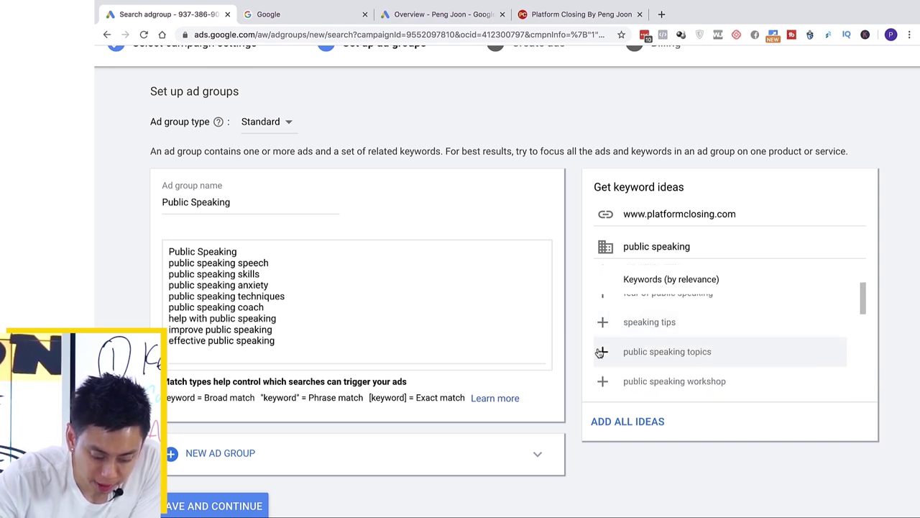
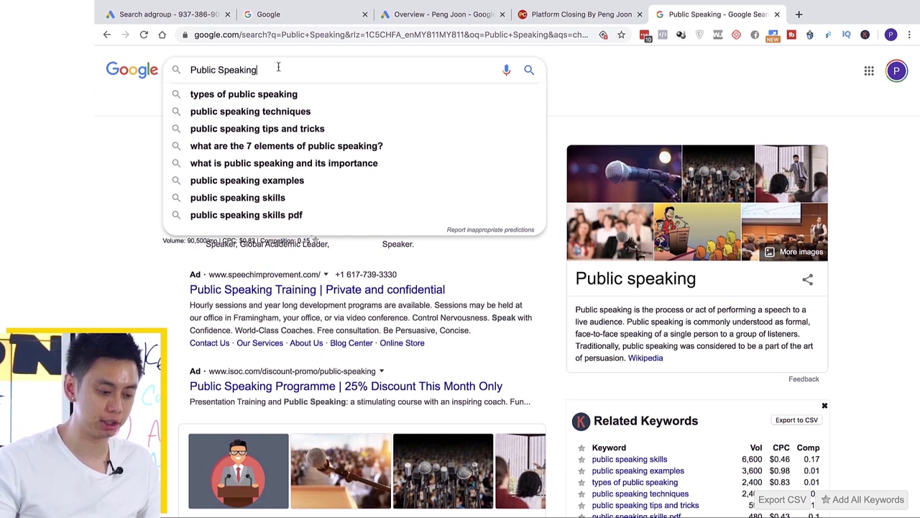
# - Extend the Google search to "Public Speaking ukraine" to examine which ads a broad match query triggers
pyautogui.write('ukraine')
pyautogui.press('Return')
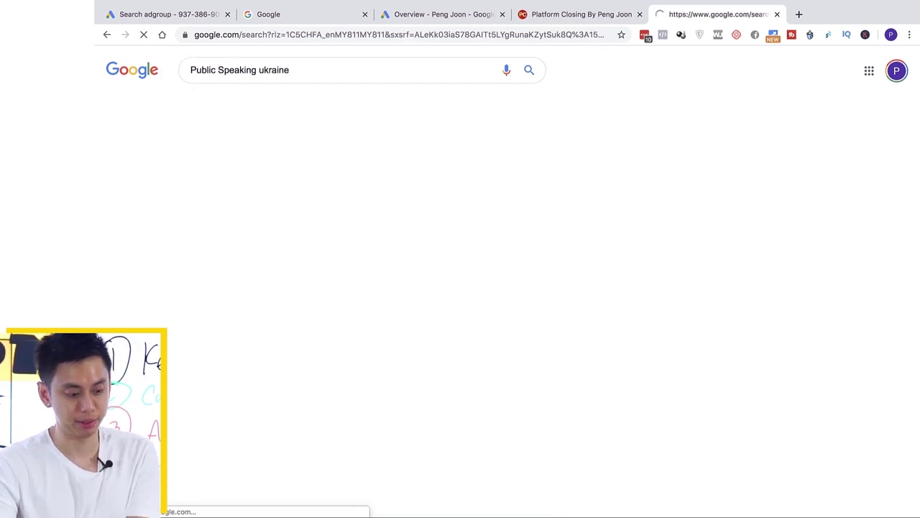
# - Return to the ad group's keyword list and put the keyword Public Speaking in quotation marks to make it phrase match
pyautogui.click(149, 13)
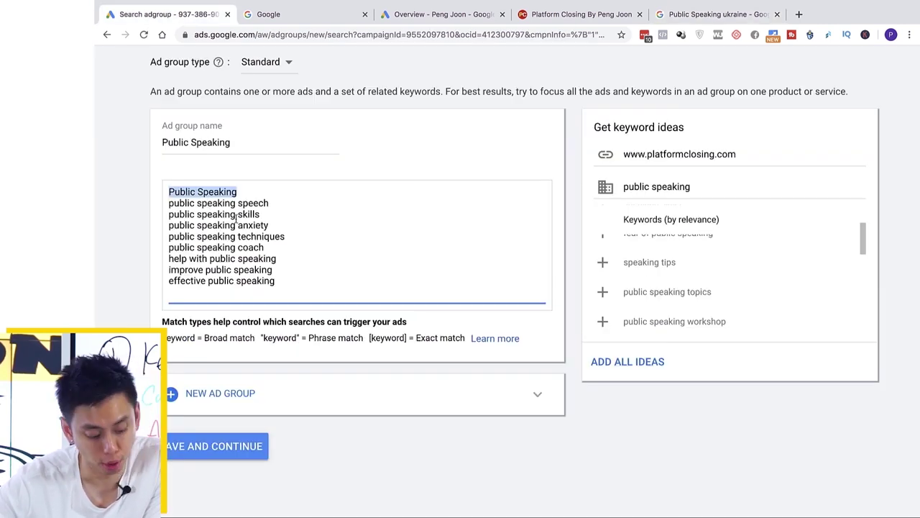
pyautogui.click(265, 200)
pyautogui.click(250, 195)
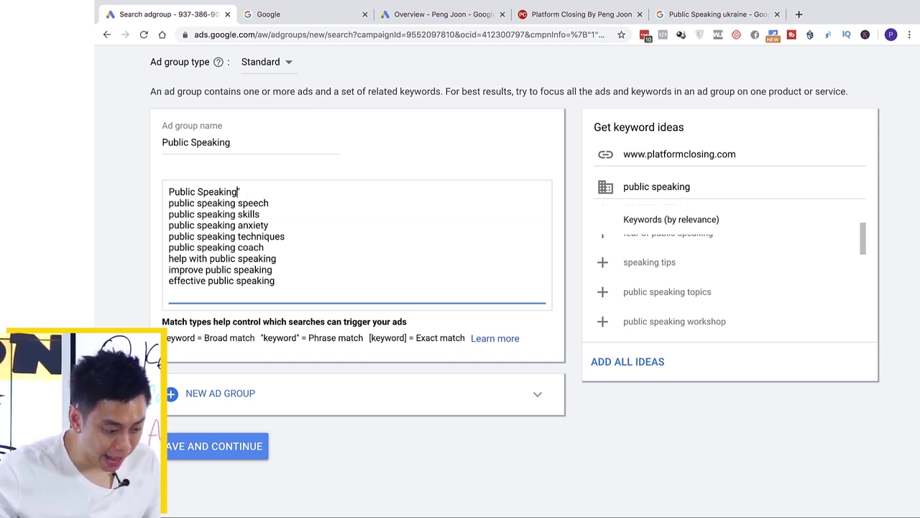
pyautogui.write('"')
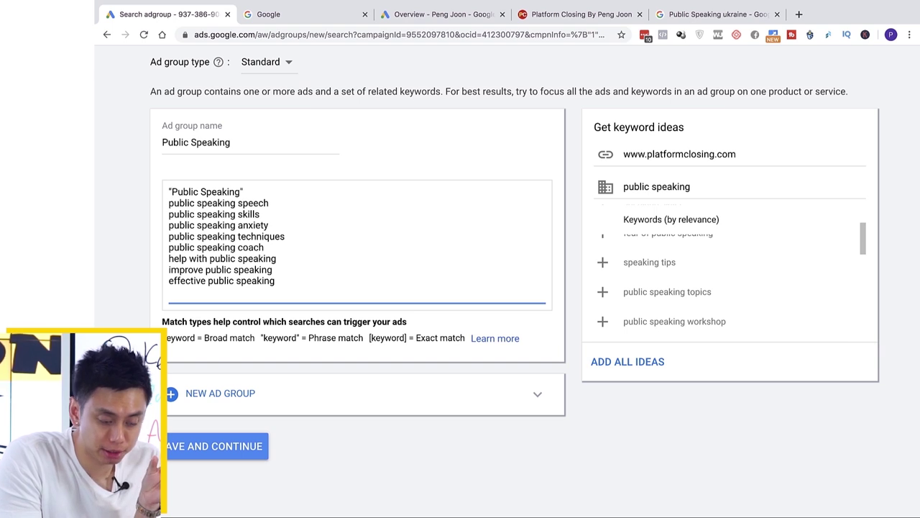
# - Go back to the Google results and search for "Public ukraine Speaking", with the extra word inside the phrase
pyautogui.click(671, 9)
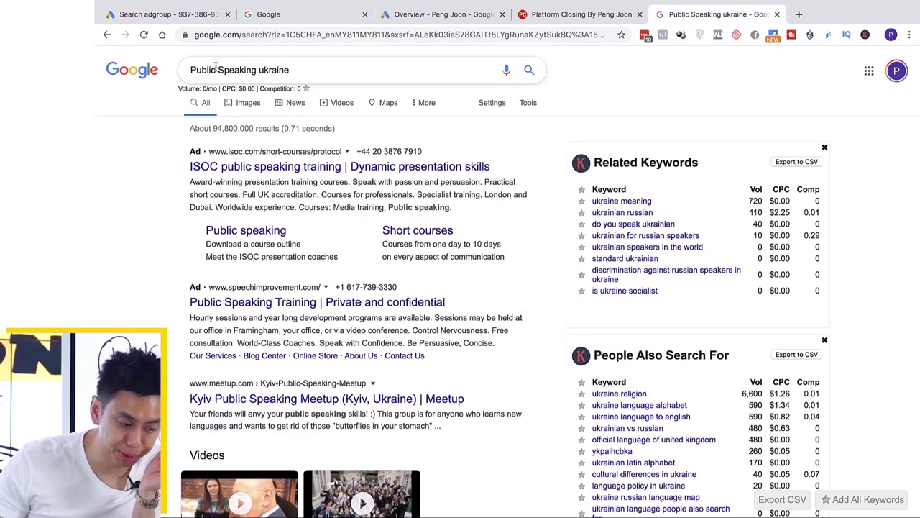
pyautogui.moveTo(256, 69); pyautogui.dragTo(190, 69)
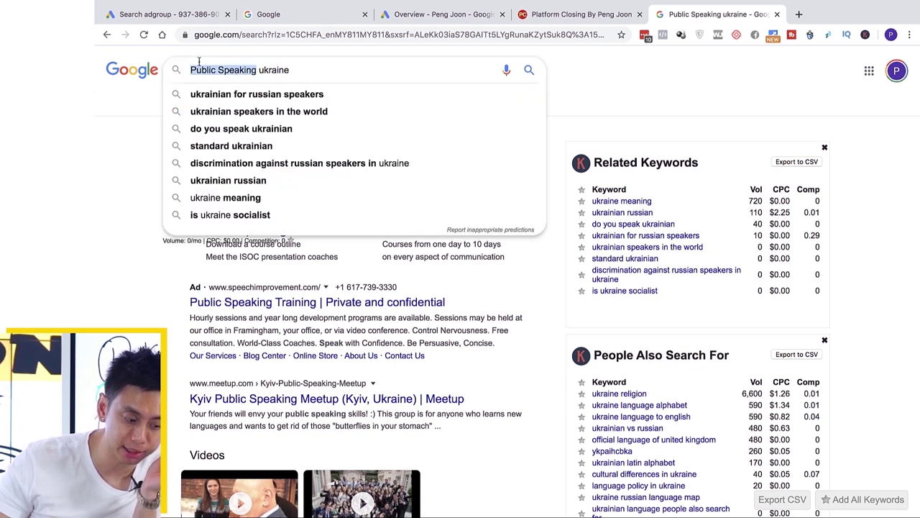
pyautogui.click(310, 75)
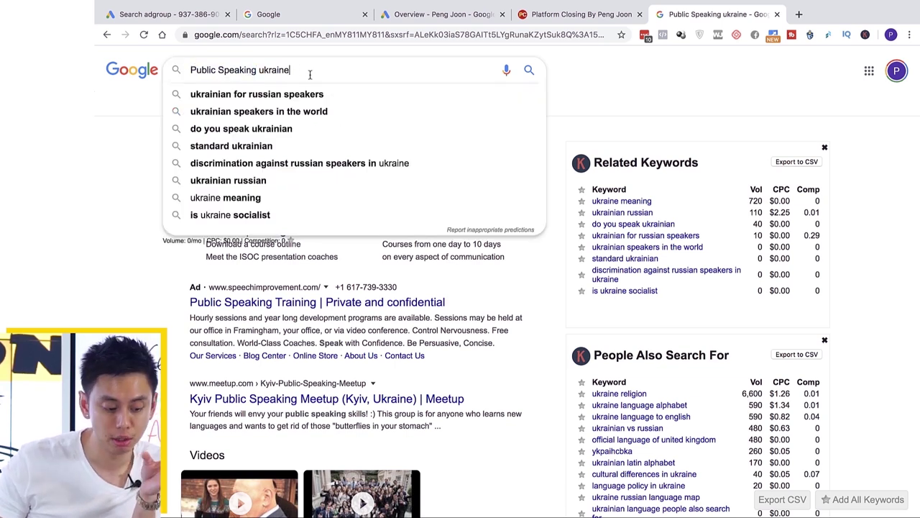
pyautogui.moveTo(257, 70); pyautogui.dragTo(304, 71)
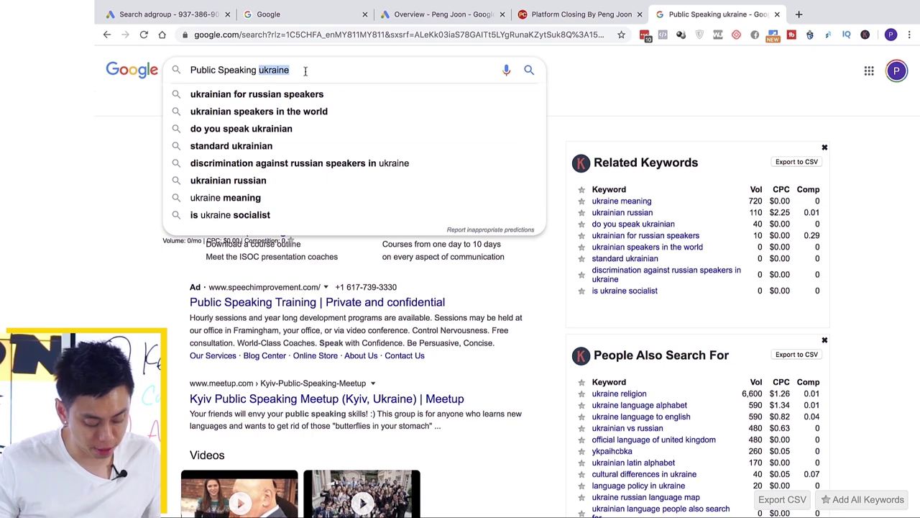
pyautogui.press('BackSpace')
pyautogui.click(217, 69)
pyautogui.write('ukraine')
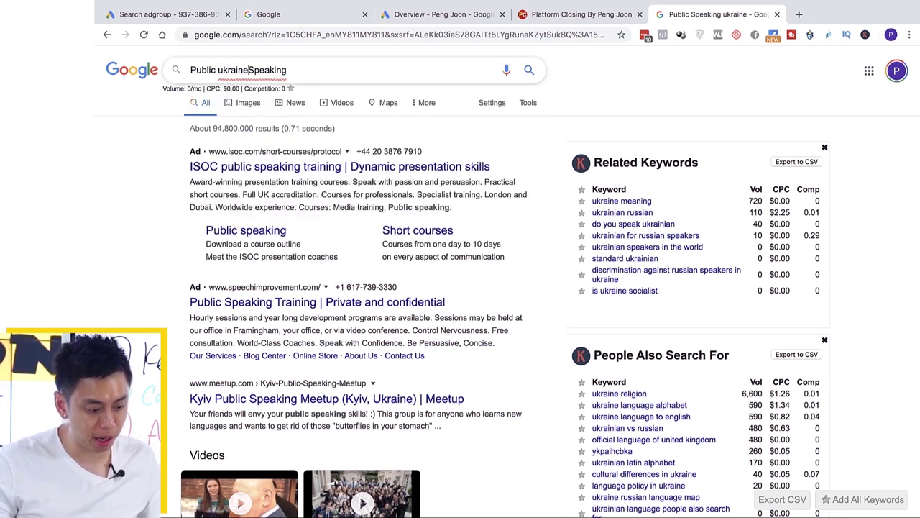
pyautogui.press('Return')
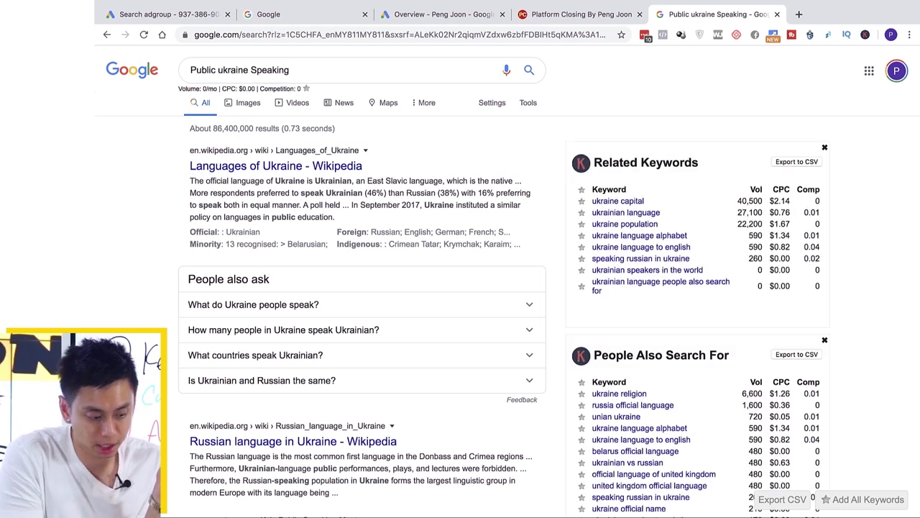
# - Return to the ad group's keyword list and add [Public Speaking] as an exact match keyword below the phrase match "Public Speaking"
pyautogui.click(171, 40)
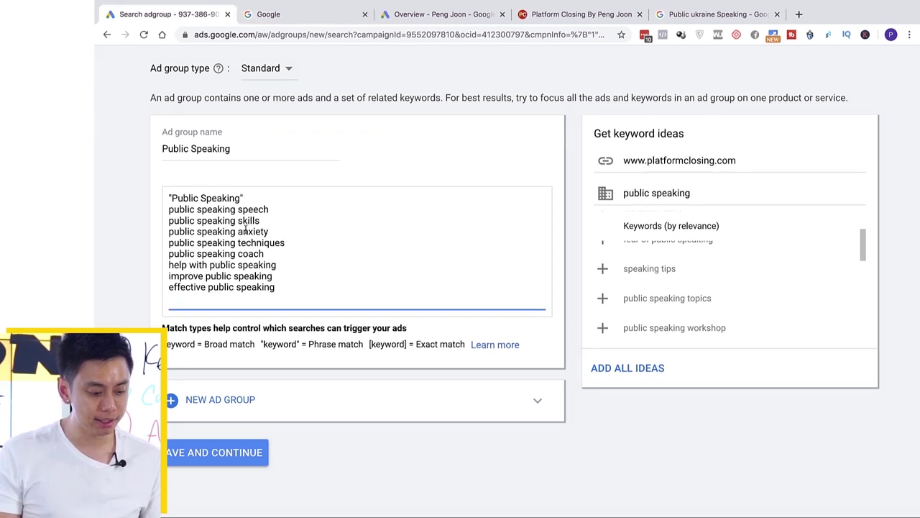
pyautogui.click(201, 197)
pyautogui.moveTo(241, 198); pyautogui.dragTo(171, 197)
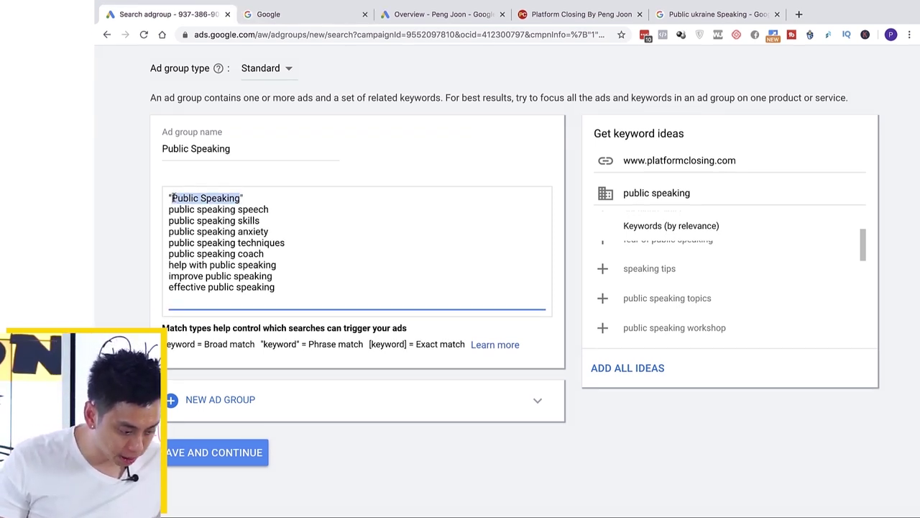
pyautogui.click(244, 198)
pyautogui.press('Return')
pyautogui.write('[Public Speaking]')
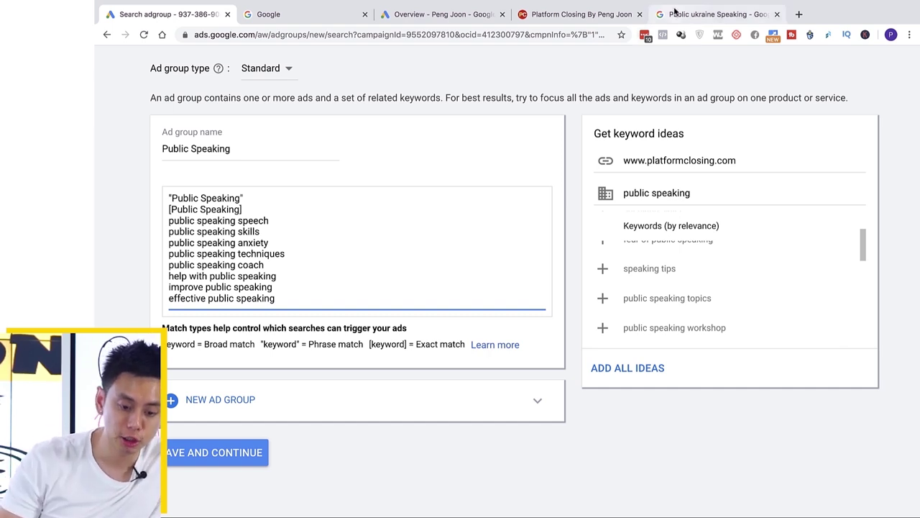
# - Go back to the Google results and remove "ukraine" from the search query
pyautogui.click(712, 15)
pyautogui.moveTo(249, 70); pyautogui.dragTo(214, 69)
pyautogui.press('BackSpace')
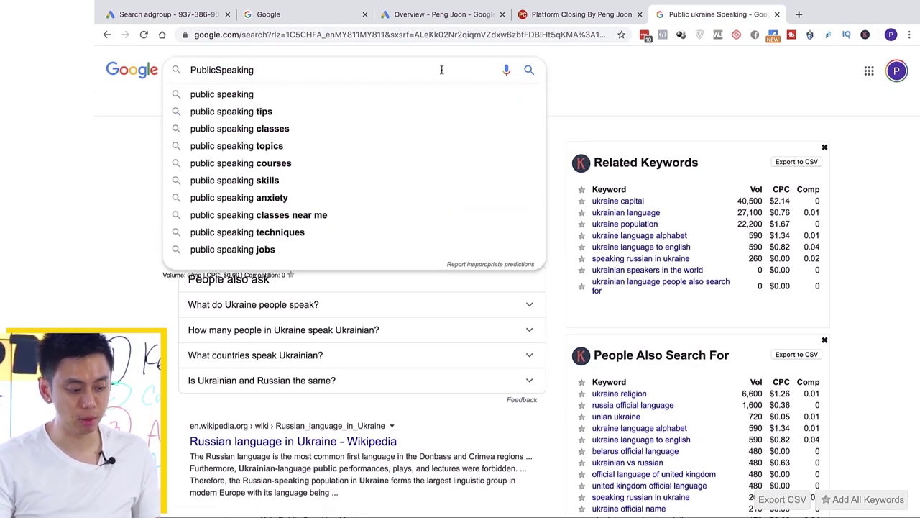
pyautogui.click(287, 14)
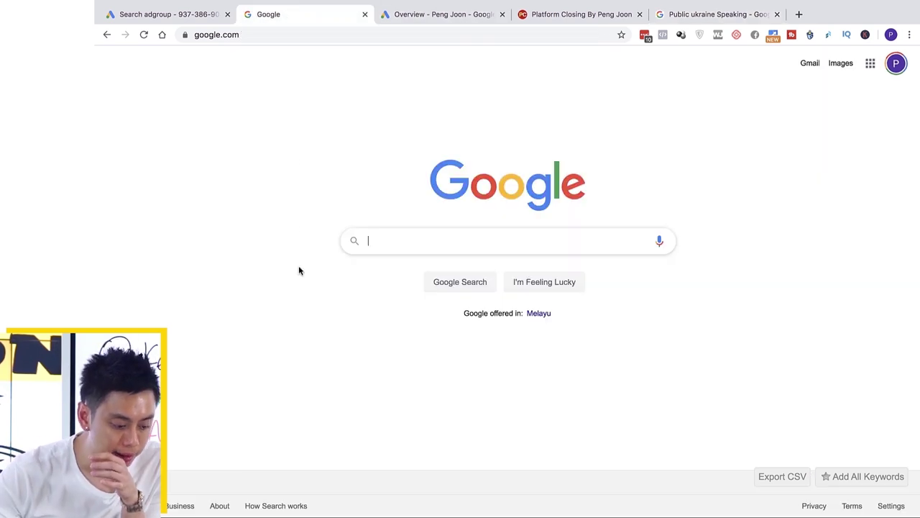
# - Return to the ad group and review the phrase and exact match Public Speaking keywords against the match type notation
pyautogui.click(184, 17)
pyautogui.moveTo(244, 200); pyautogui.dragTo(173, 200)
pyautogui.click(230, 199)
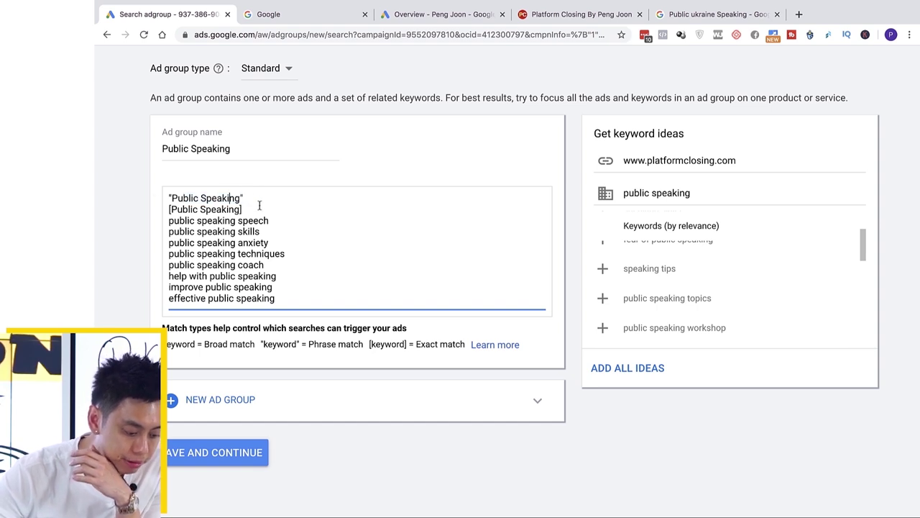
pyautogui.moveTo(243, 210); pyautogui.dragTo(176, 191)
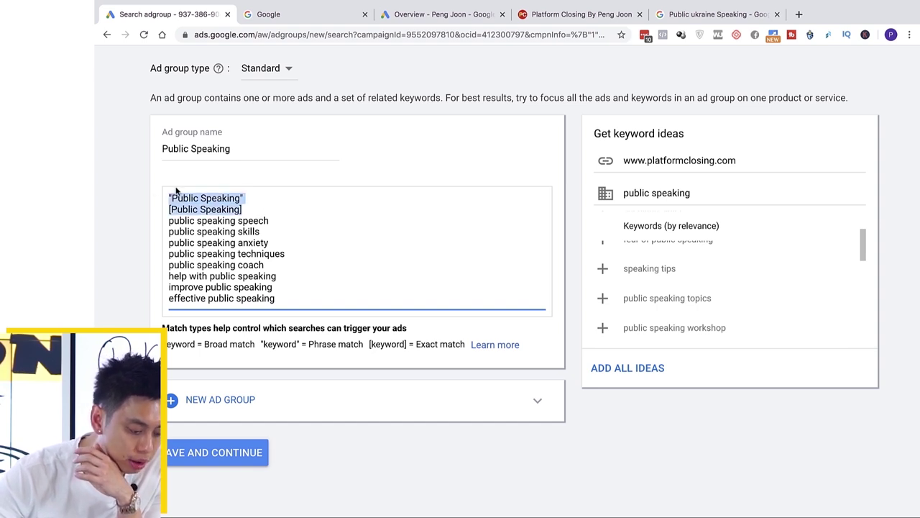
pyautogui.click(247, 209)
pyautogui.moveTo(254, 344); pyautogui.dragTo(195, 342)
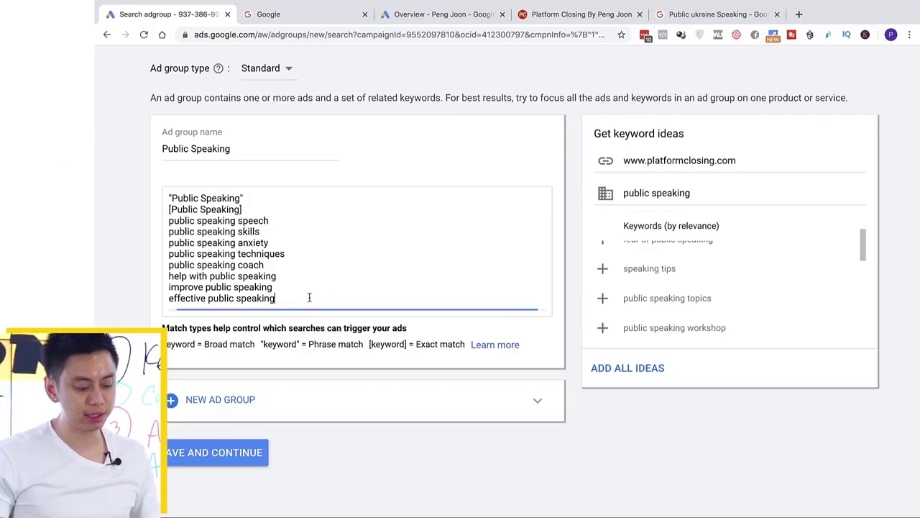
# - Put the keyword public speaking speech in quotation marks to make it phrase match
pyautogui.moveTo(278, 220); pyautogui.dragTo(165, 221)
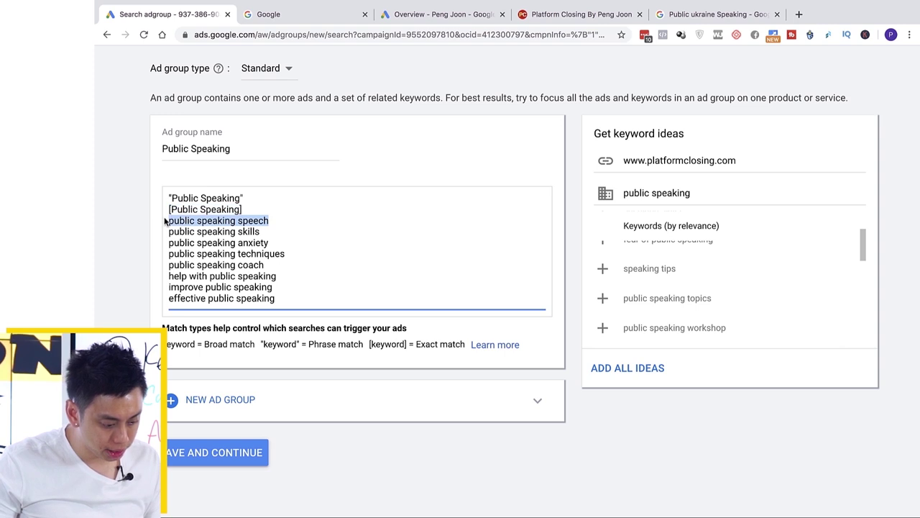
pyautogui.click(169, 220)
pyautogui.write('"')
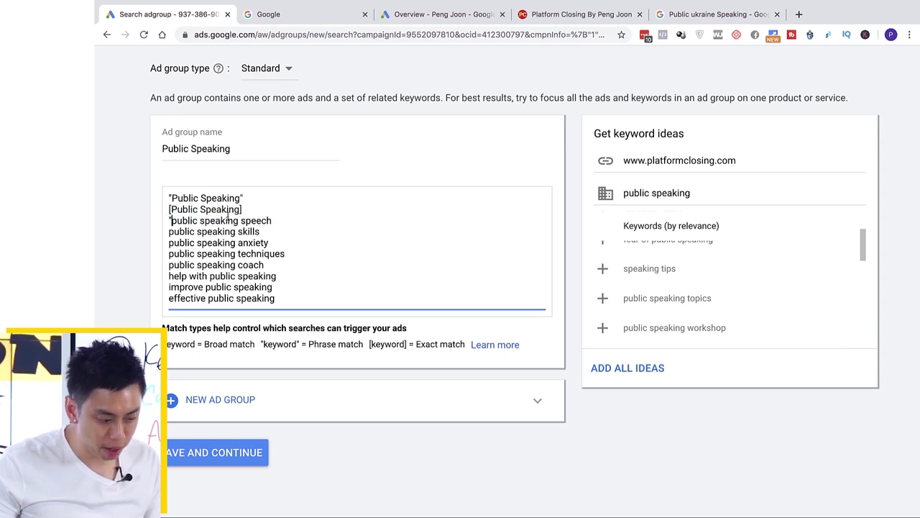
pyautogui.write('"')
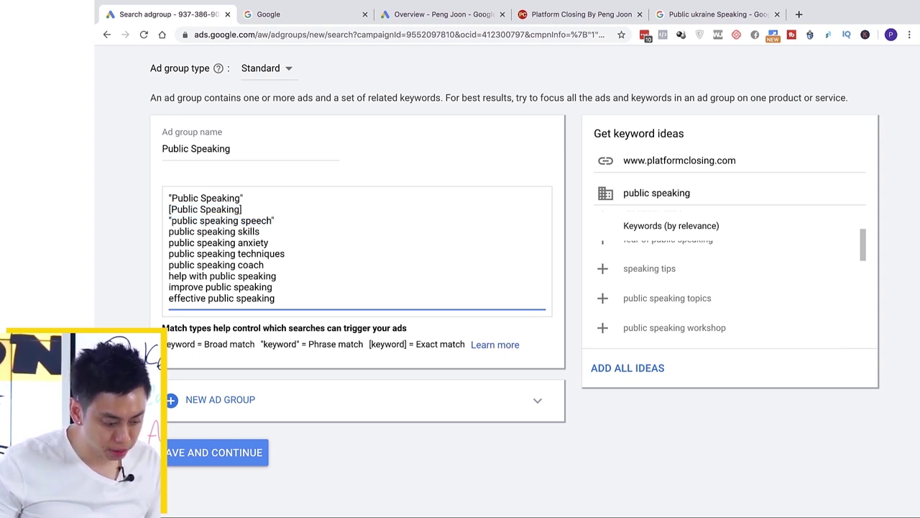
# - Add the exact match keyword [public speaking speech] on a new line below its phrase match version
pyautogui.press('Return')
pyautogui.moveTo(273, 220)
pyautogui.mouseDown()
pyautogui.moveTo(173, 222)
pyautogui.moveTo(268, 220)
pyautogui.mouseUp()
pyautogui.hotkey('ctrl', 'c')
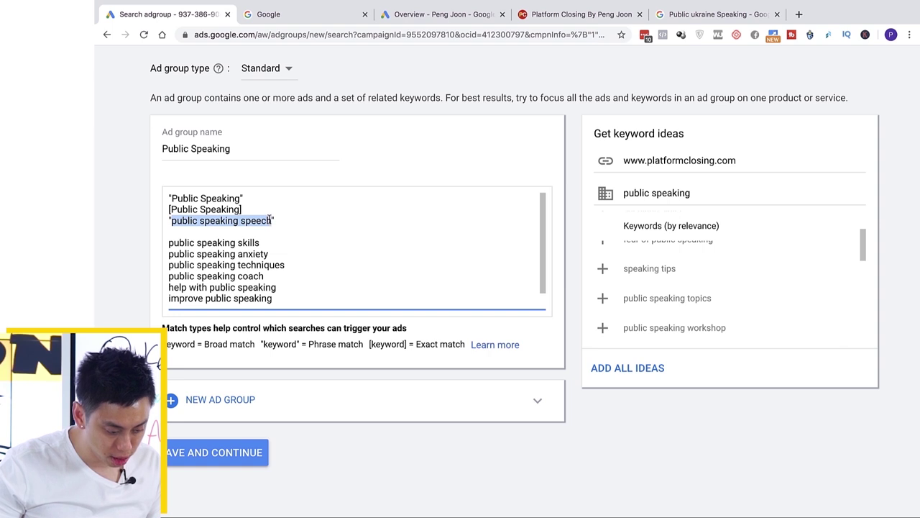
pyautogui.click(247, 232)
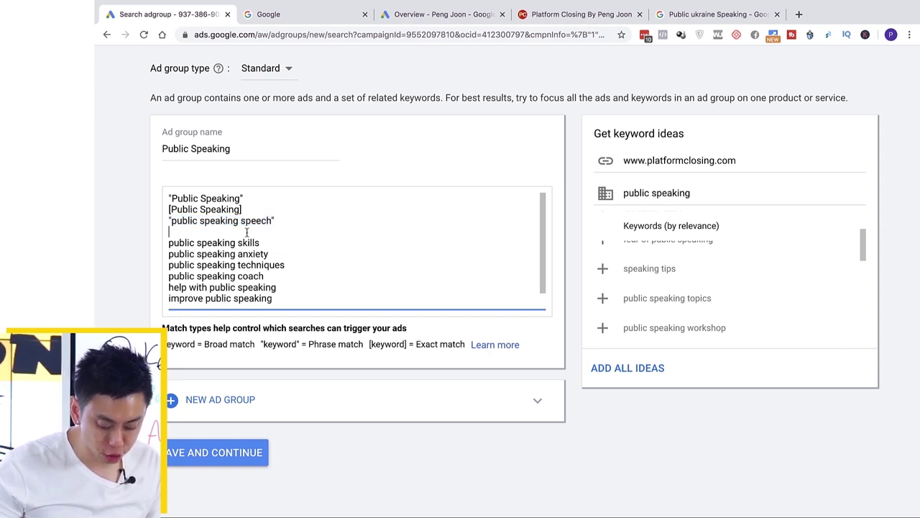
pyautogui.write('[')
pyautogui.hotkey('ctrl', 'v')
pyautogui.write(']')
# - Make public speaking skills phrase match with quotation marks and add the exact match version [public speaking skills] below it
pyautogui.press('Right')
pyautogui.write('"')
pyautogui.click(268, 242)
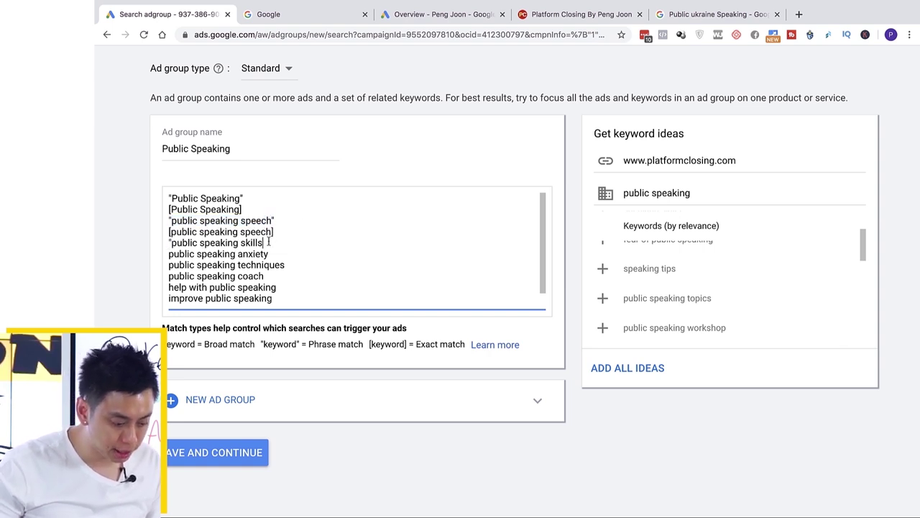
pyautogui.write('"')
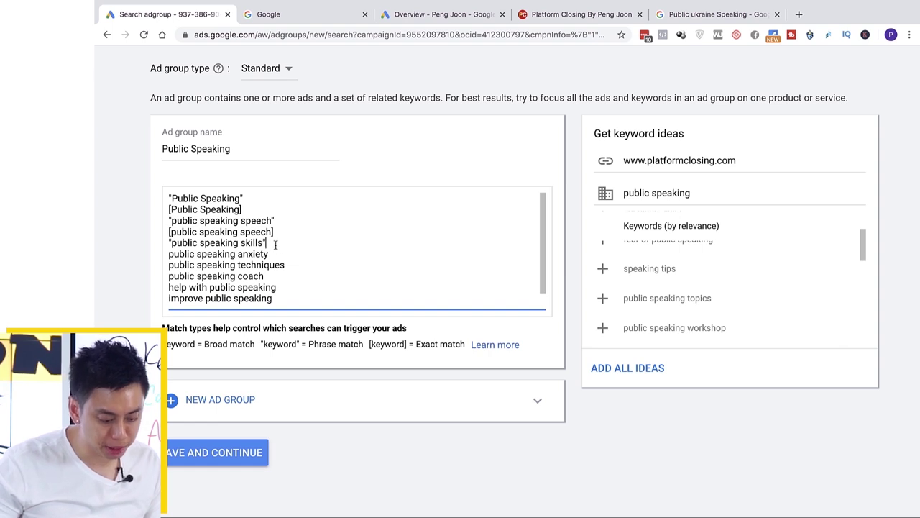
pyautogui.moveTo(266, 245); pyautogui.dragTo(170, 243)
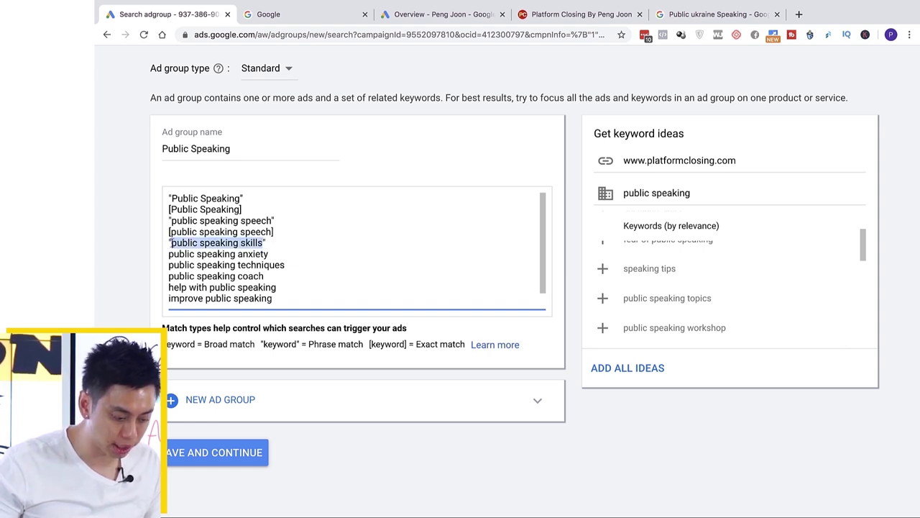
pyautogui.click(275, 245)
pyautogui.press('Return')
pyautogui.write('[public speaking skills')
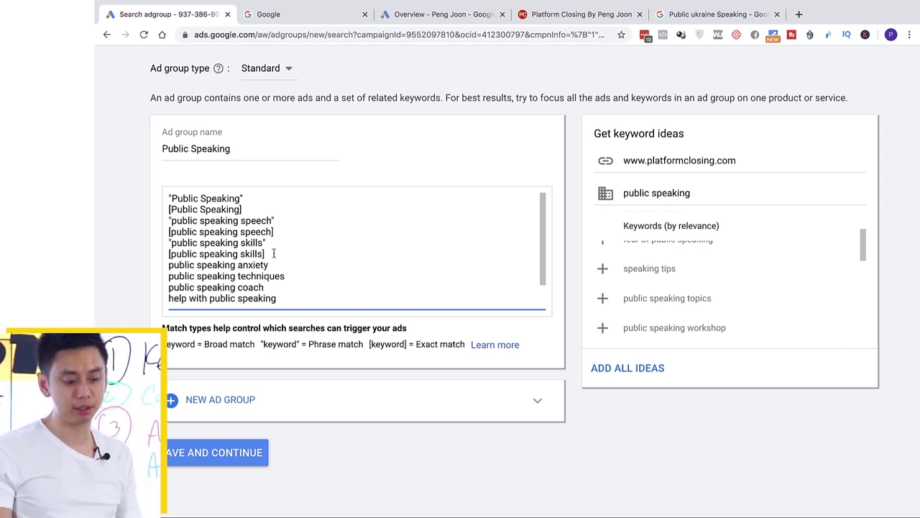
pyautogui.moveTo(268, 253); pyautogui.dragTo(292, 297)
pyautogui.press('super+c')
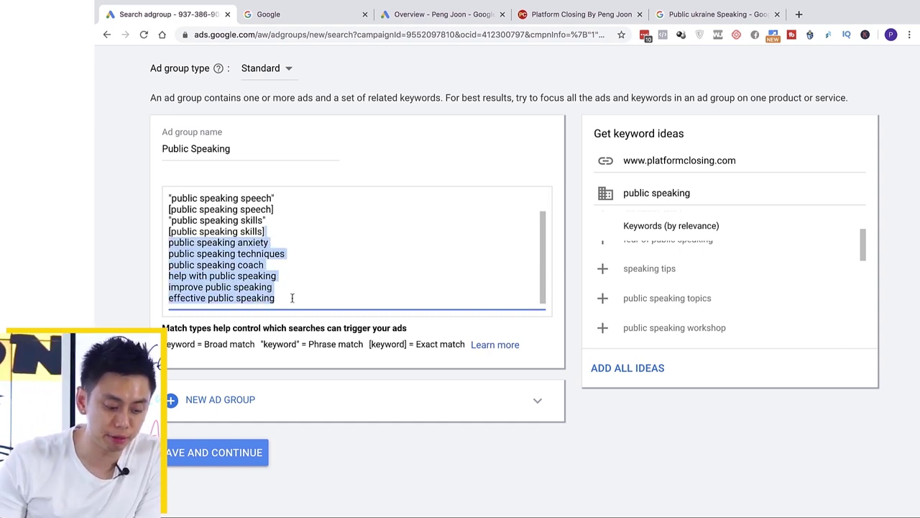
pyautogui.scroll(2, 291, 297)
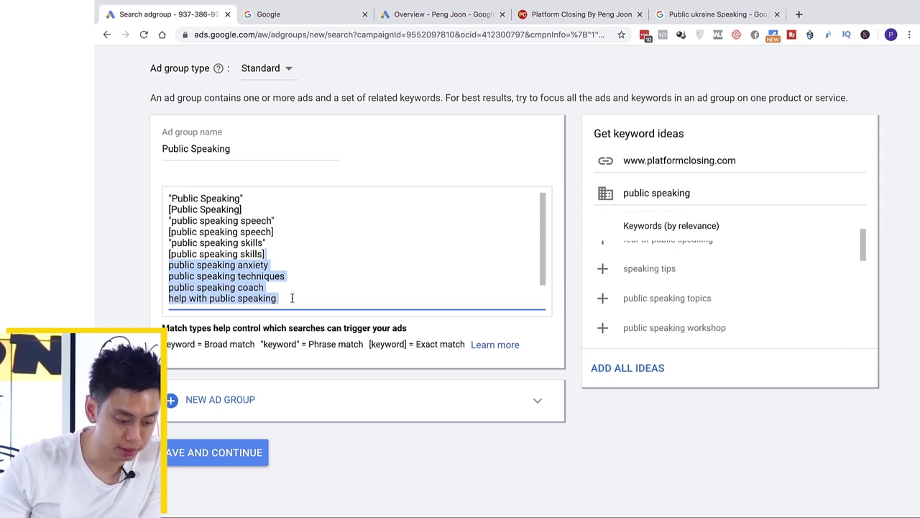
pyautogui.press('BackSpace')
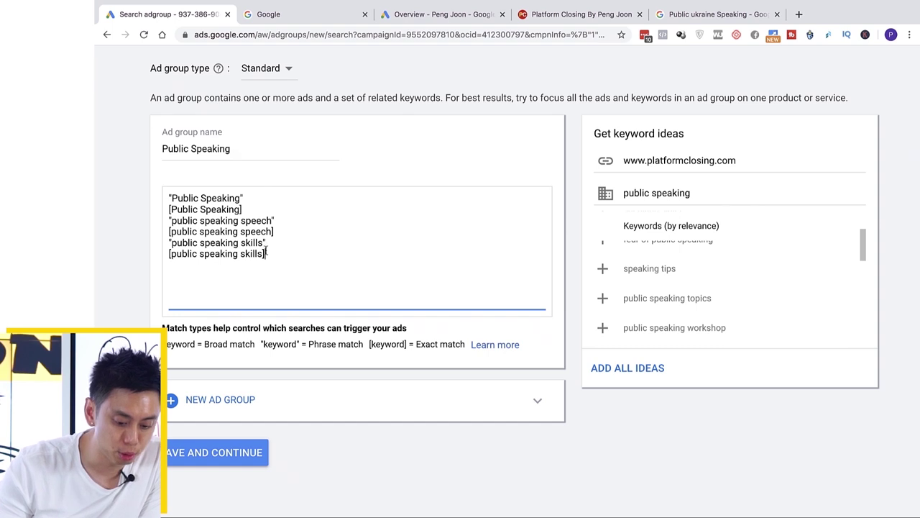
pyautogui.press('super+v')
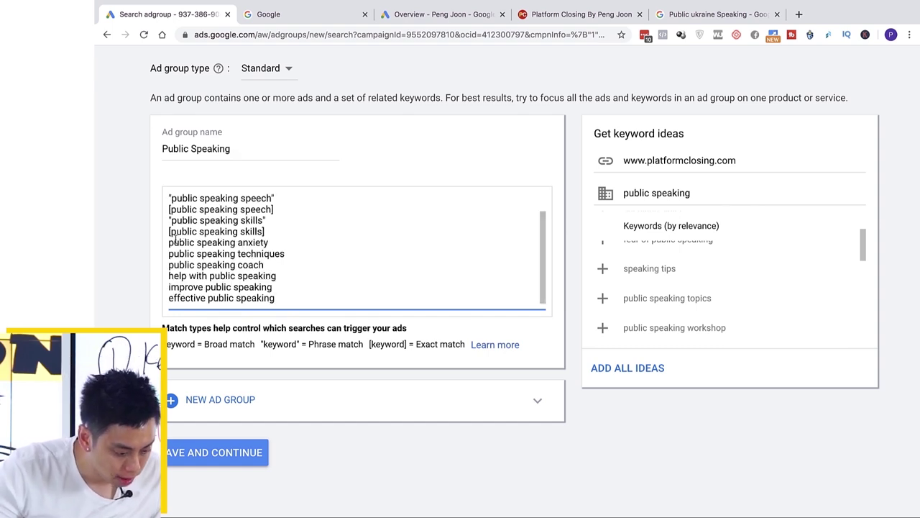
# - Put the keyword public speaking anxiety in quotation marks to make it phrase match
pyautogui.write('"')
pyautogui.click(275, 242)
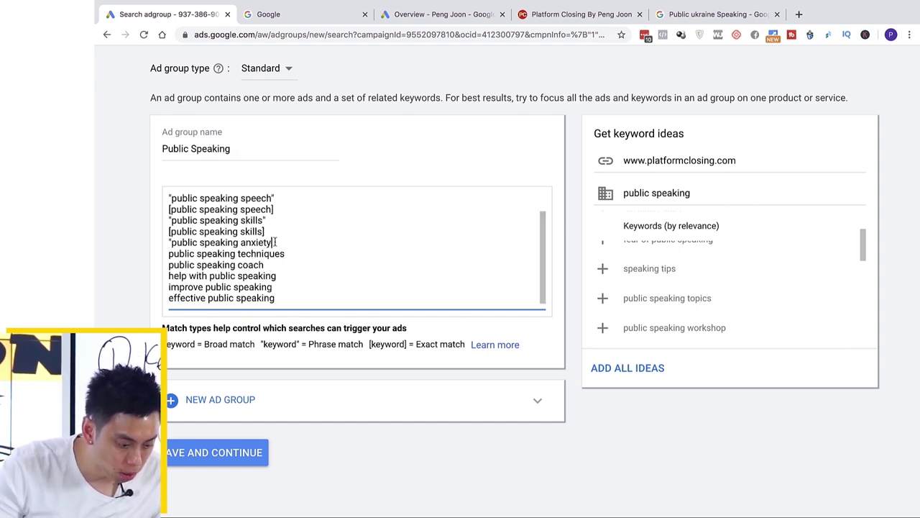
pyautogui.click(170, 242)
pyautogui.press('BackSpace')
pyautogui.write('[')
pyautogui.hotkey('shift', 'End')
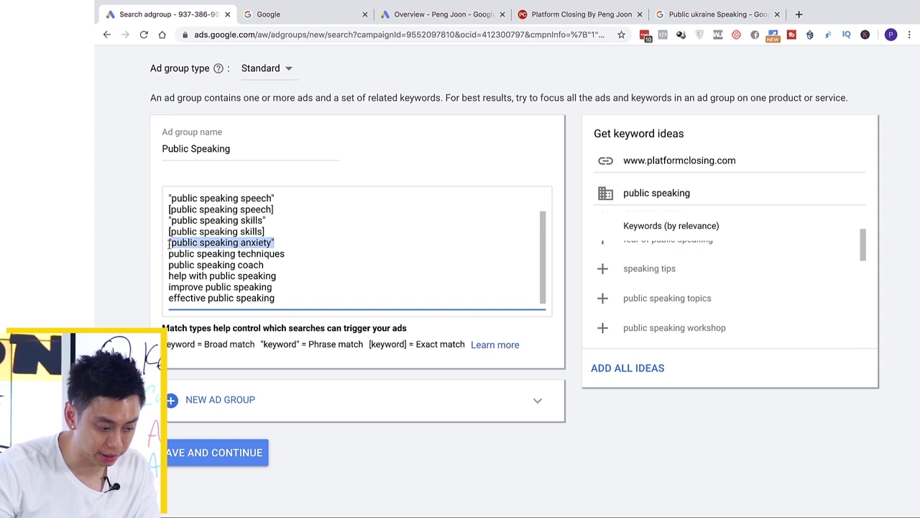
pyautogui.click(282, 243)
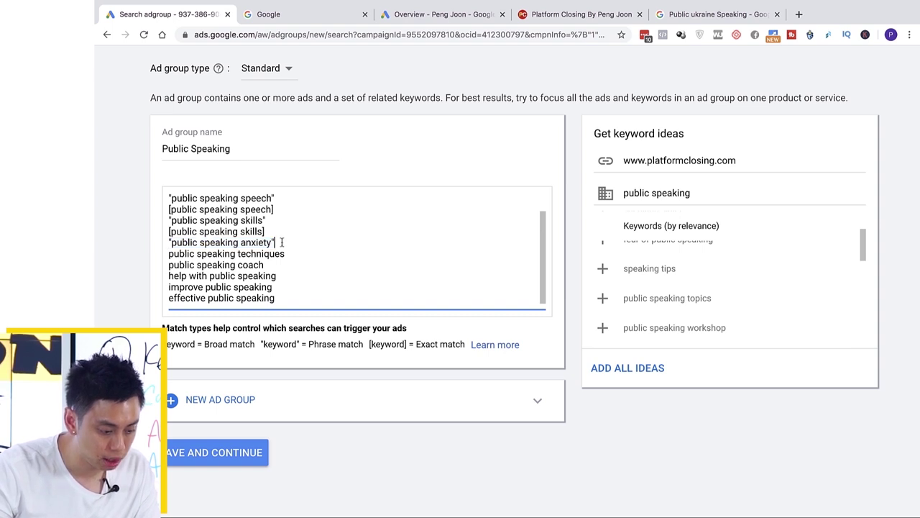
# - Copy the public speaking anxiety keyword to a new line and make the copy exact match as [public speaking anxiety]
pyautogui.keyDown('shift'); pyautogui.click(168, 241); pyautogui.keyUp('shift')
pyautogui.press('super+c')
pyautogui.click(293, 242)
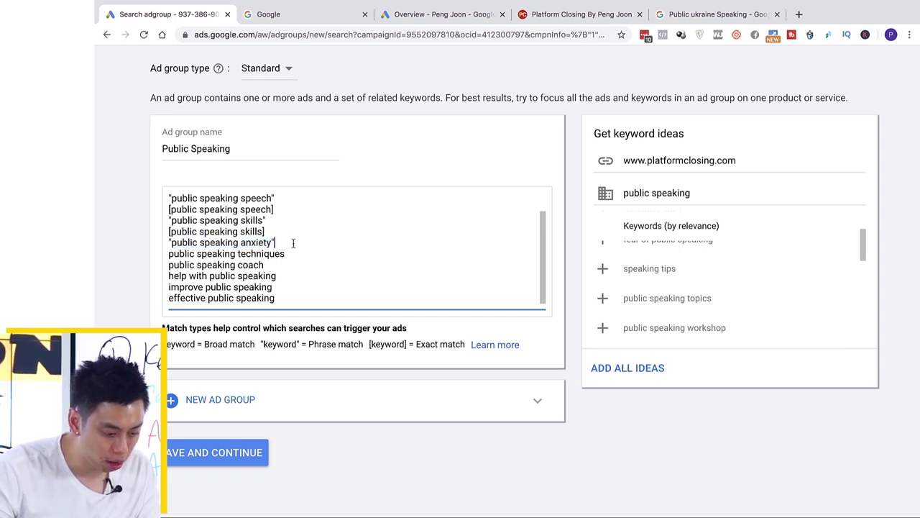
pyautogui.press('Return')
pyautogui.write('[')
pyautogui.press('super+v')
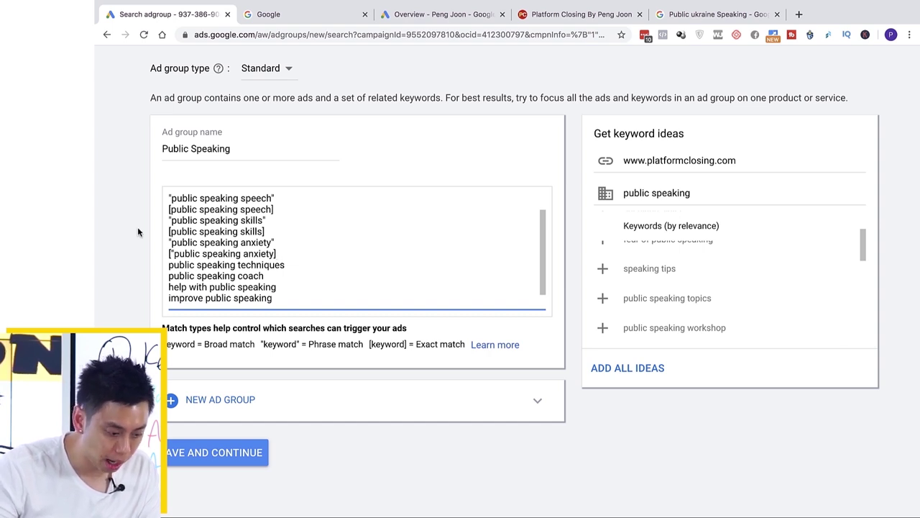
pyautogui.click(174, 253)
pyautogui.press('BackSpace')
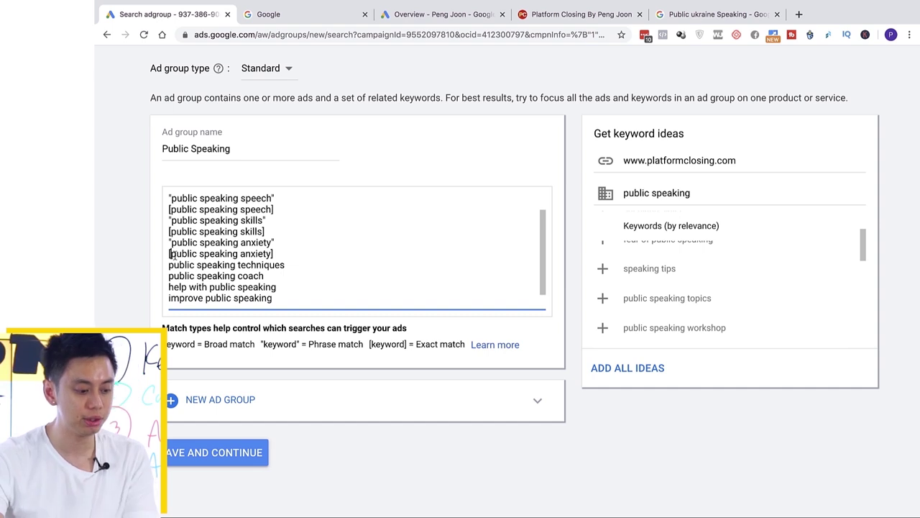
# - Delete the coach, help with, improve and effective public speaking keywords from the end of the list
pyautogui.moveTo(169, 265); pyautogui.dragTo(302, 333)
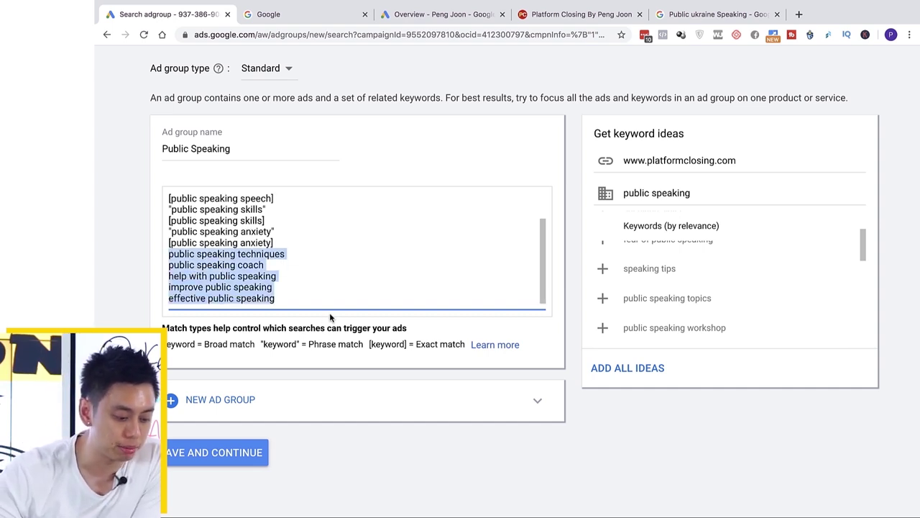
pyautogui.click(288, 254)
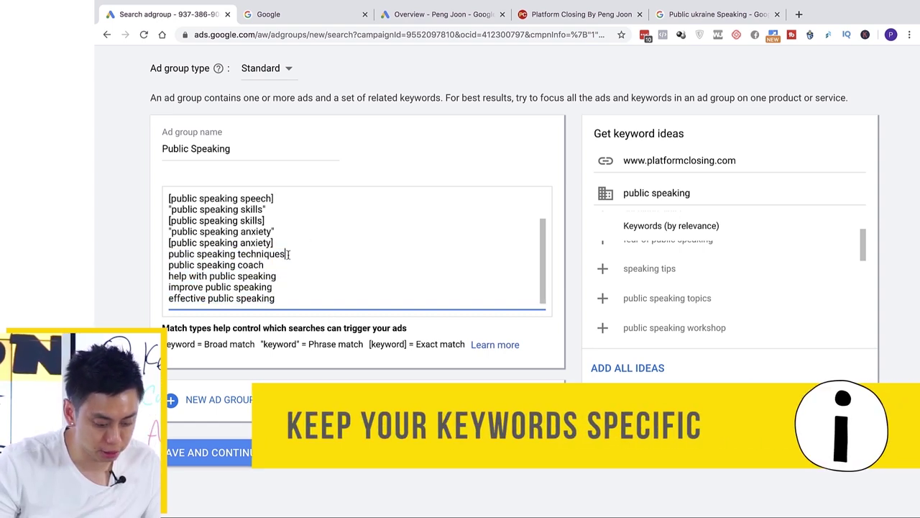
pyautogui.moveTo(285, 297); pyautogui.dragTo(168, 264)
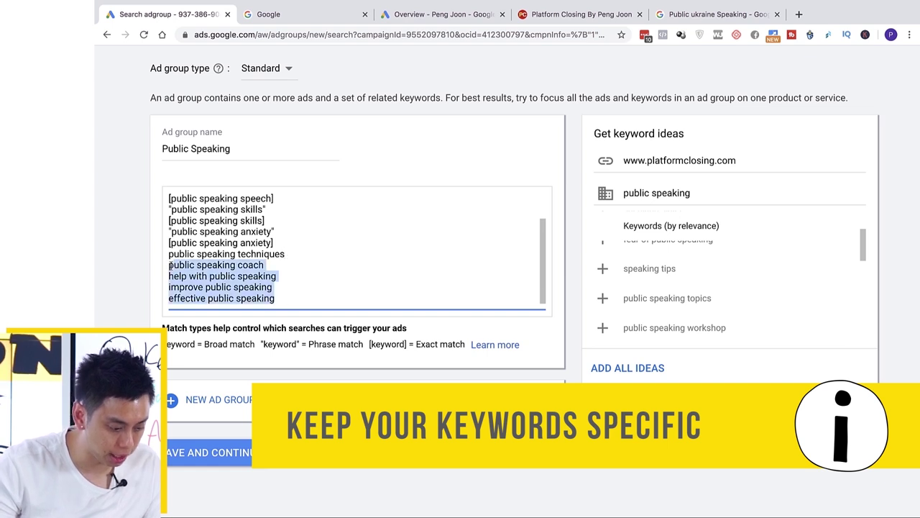
pyautogui.press('BackSpace')
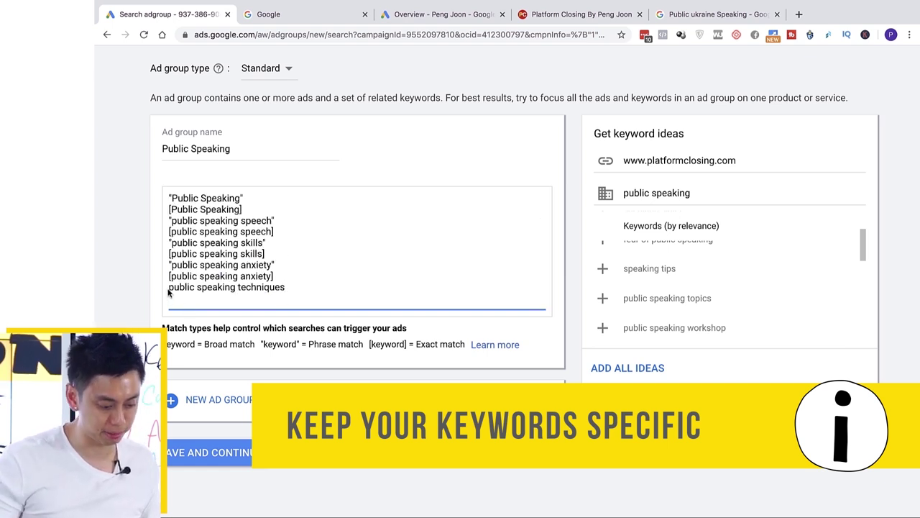
# - Duplicate the public speaking techniques keyword, making one copy phrase match in quotation marks and the other exact match in square brackets
pyautogui.moveTo(168, 287); pyautogui.dragTo(308, 286)
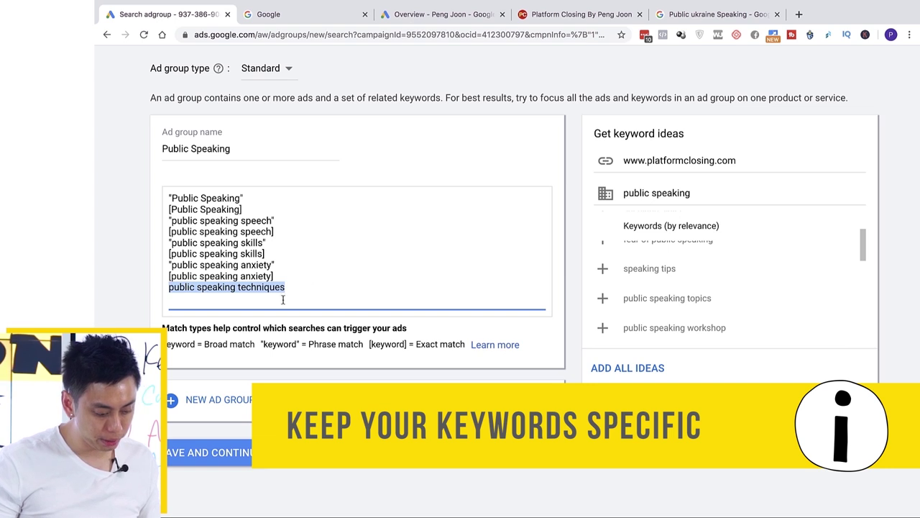
pyautogui.hotkey('ctrl', 'c')
pyautogui.click(286, 298)
pyautogui.hotkey('ctrl', 'v')
pyautogui.click(169, 287)
pyautogui.write('"')
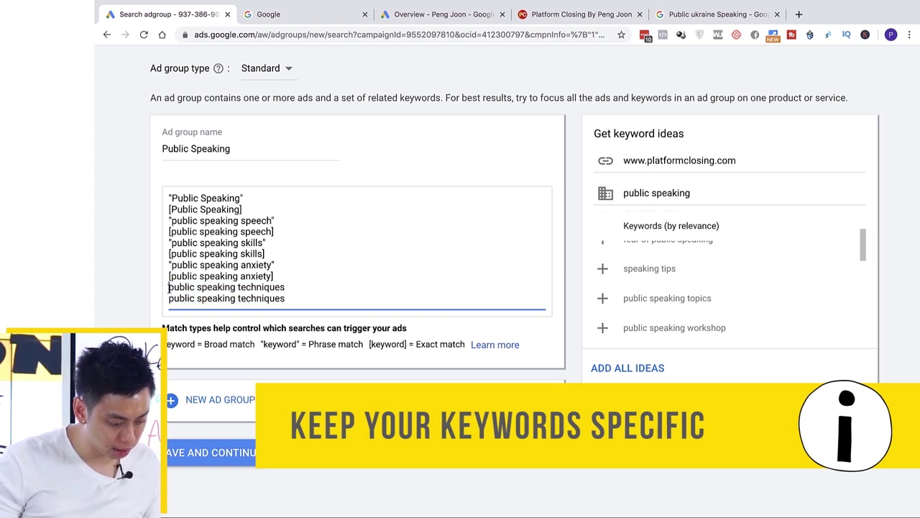
pyautogui.click(291, 298)
pyautogui.write(']')
pyautogui.press('Home')
pyautogui.write('[')
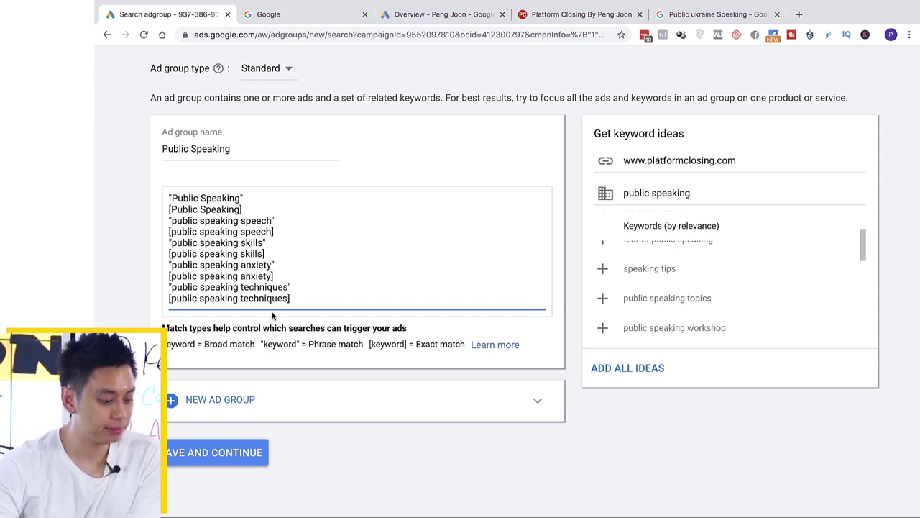
pyautogui.scroll(1, 272, 314)
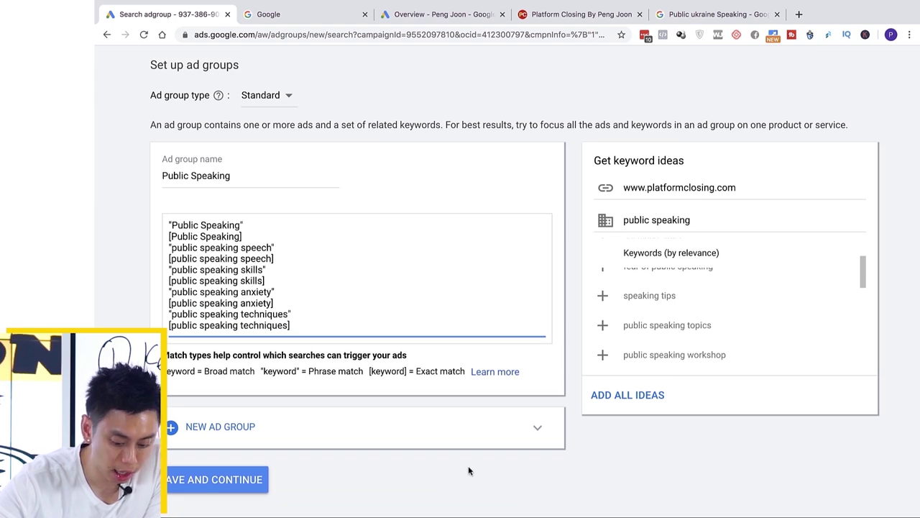
# - Save the Public Speaking ad group and examine the final URL, headline and display path fields of the new text ad
pyautogui.click(232, 480)
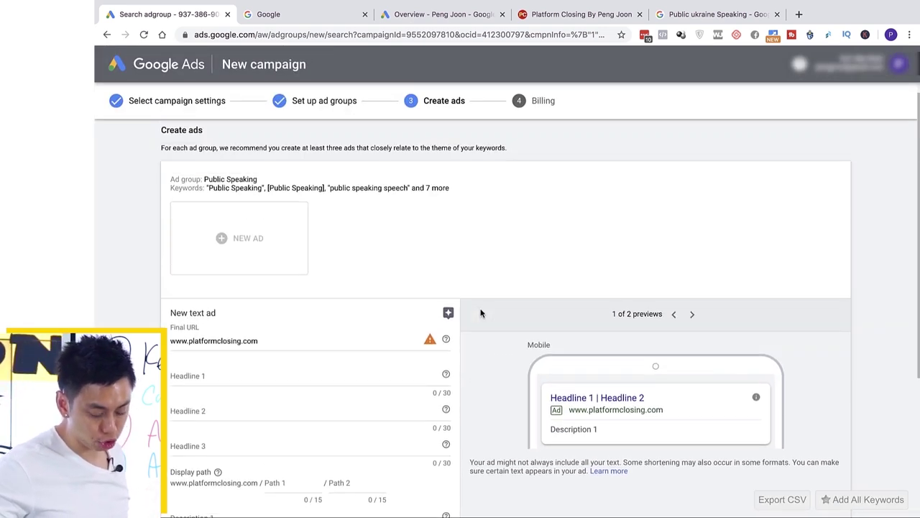
pyautogui.scroll(-2, 484, 285)
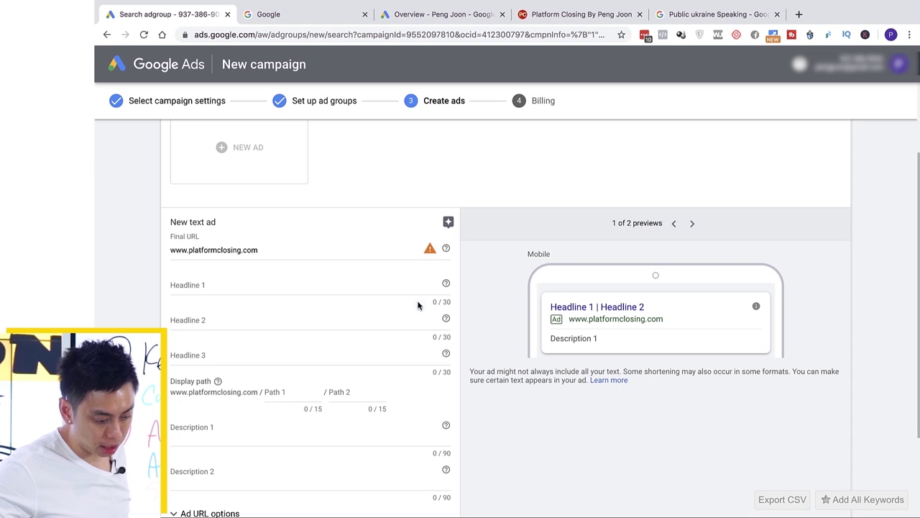
pyautogui.scroll(2, 309, 291)
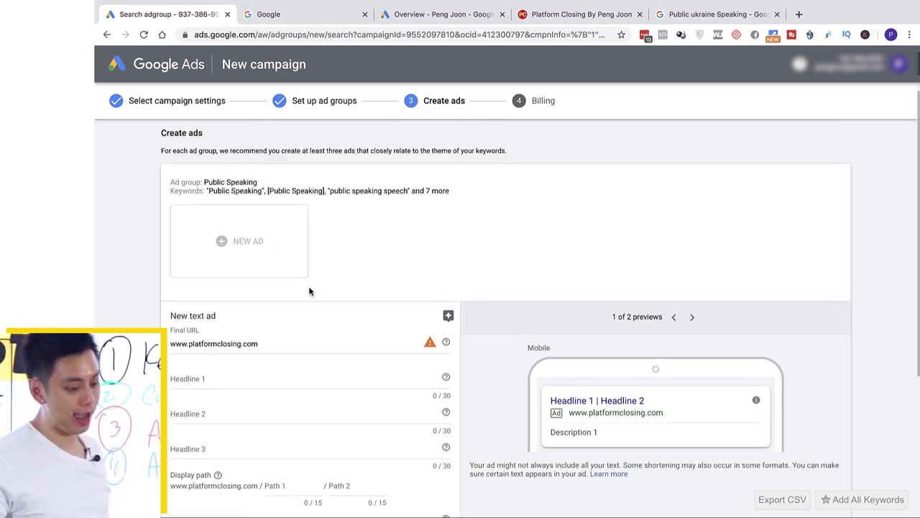
pyautogui.scroll(-1, 309, 291)
pyautogui.hotkey('ctrl', '+')
pyautogui.hscroll(-2, 240, 325)
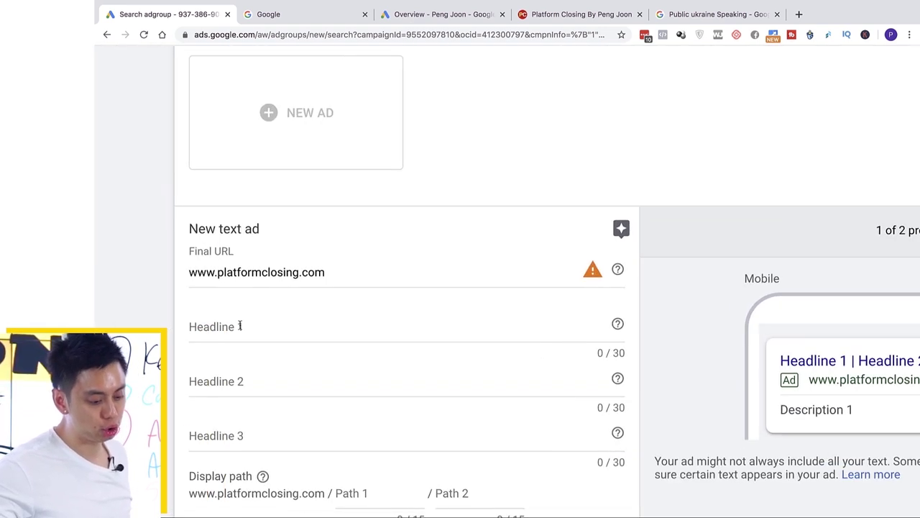
pyautogui.hscroll(3, 399, 320)
pyautogui.hscroll(-3, 397, 321)
pyautogui.scroll(-1, 397, 320)
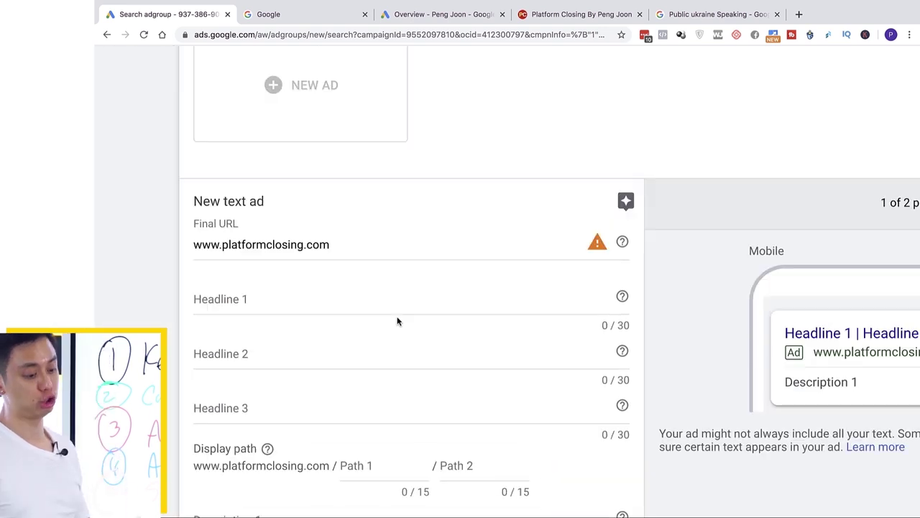
pyautogui.hotkey('ctrl', '-')
pyautogui.click(304, 302)
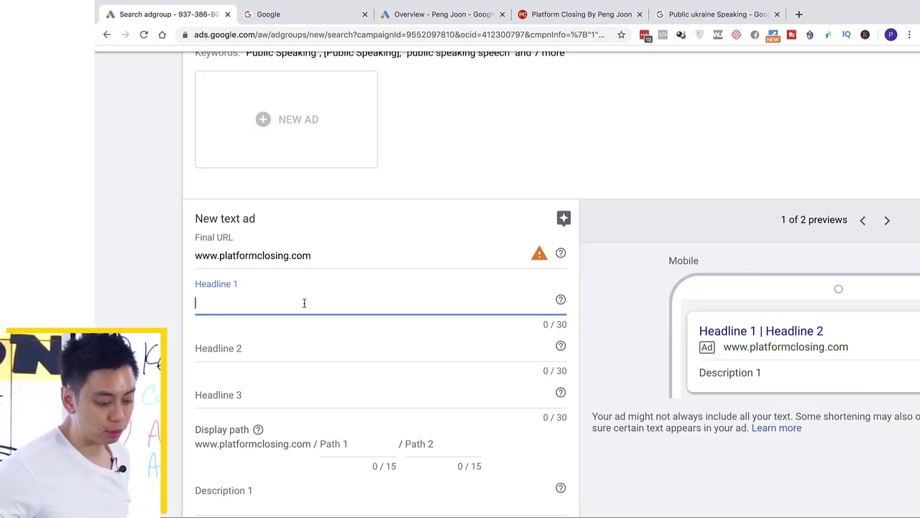
pyautogui.scroll(3, 143, 313)
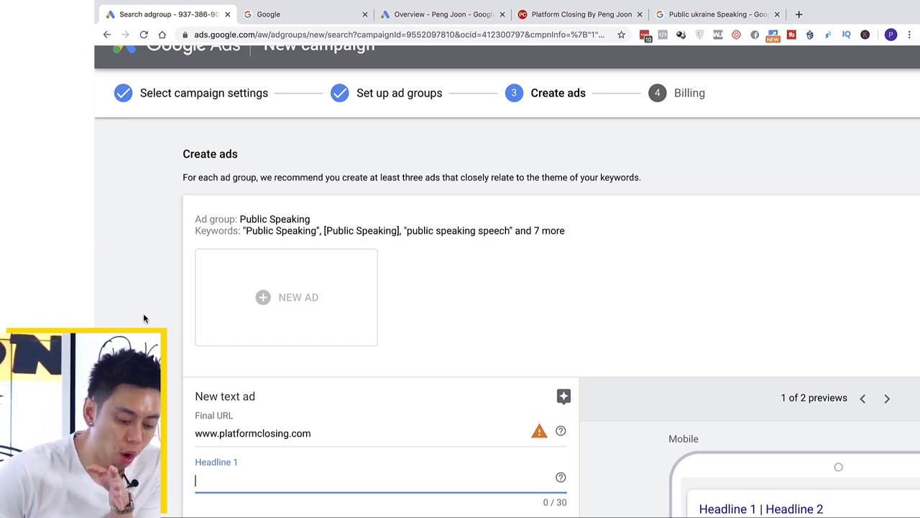
pyautogui.click(144, 315)
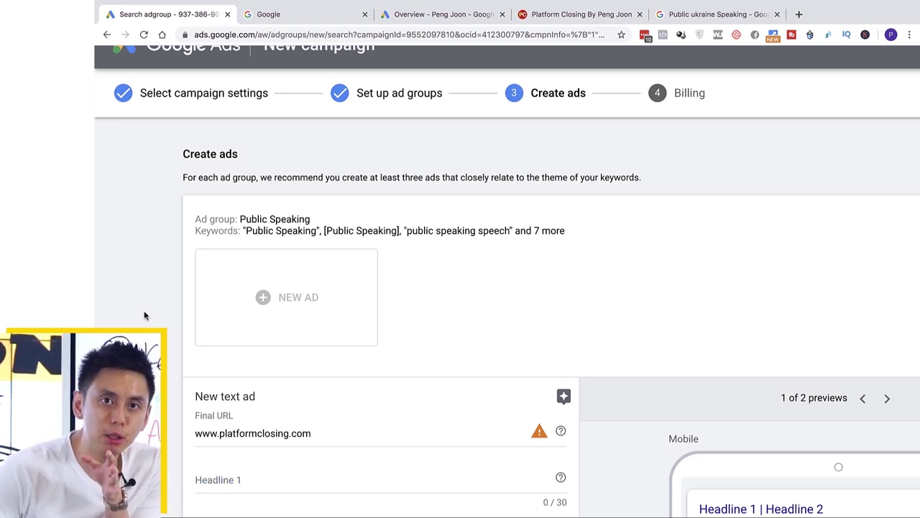
# - Return to the campaign settings, enter an average daily budget and continue to the ad group setup
pyautogui.click(124, 94)
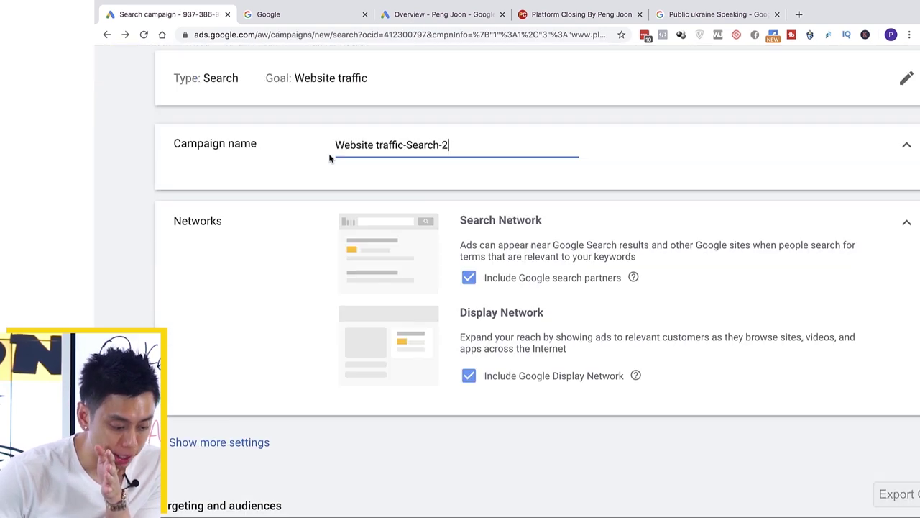
pyautogui.scroll(-15, 353, 373)
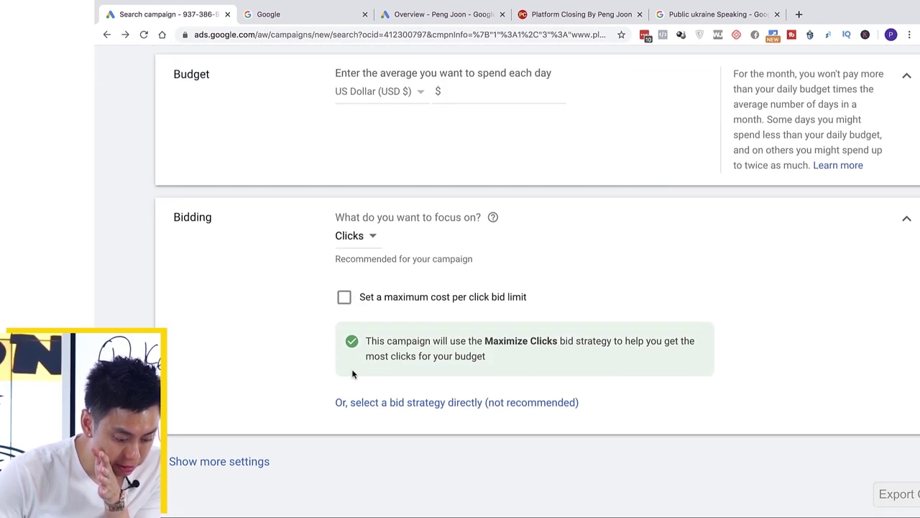
pyautogui.scroll(-2, 351, 374)
pyautogui.scroll(6, 259, 460)
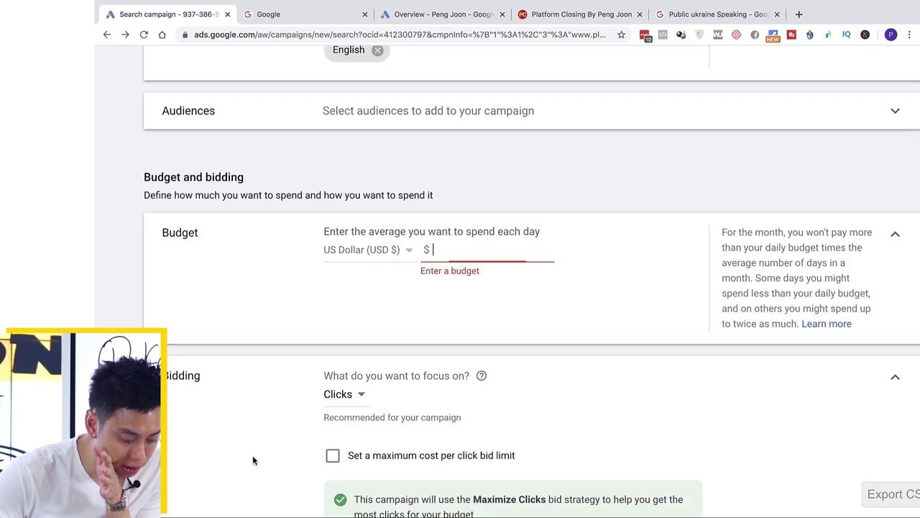
pyautogui.scroll(-3, 464, 343)
pyautogui.scroll(-4, 464, 343)
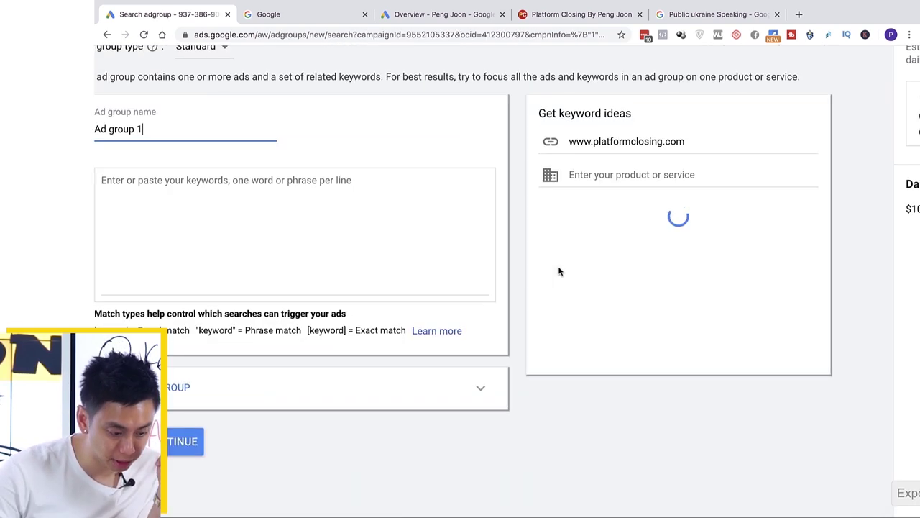
# - Enter the keyword public speaking fear and reuse its text as the ad group name
pyautogui.click(321, 244)
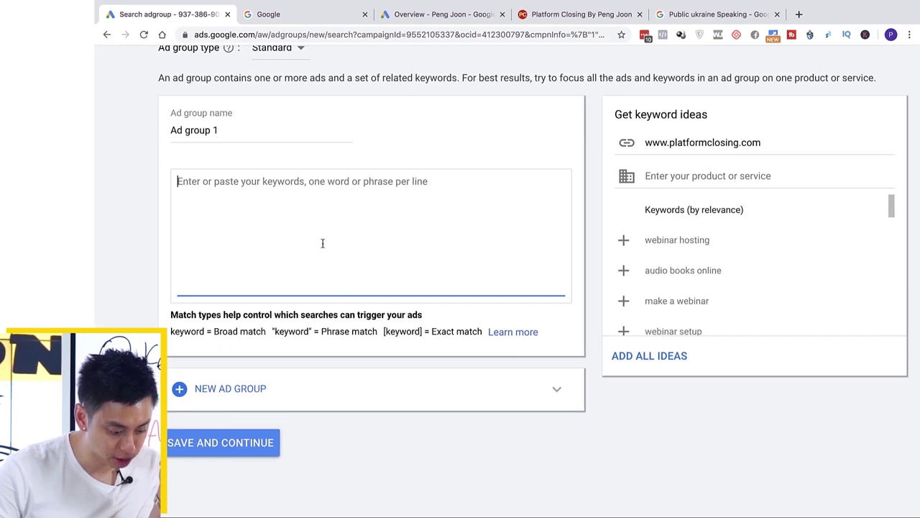
pyautogui.write('public speaking fear')
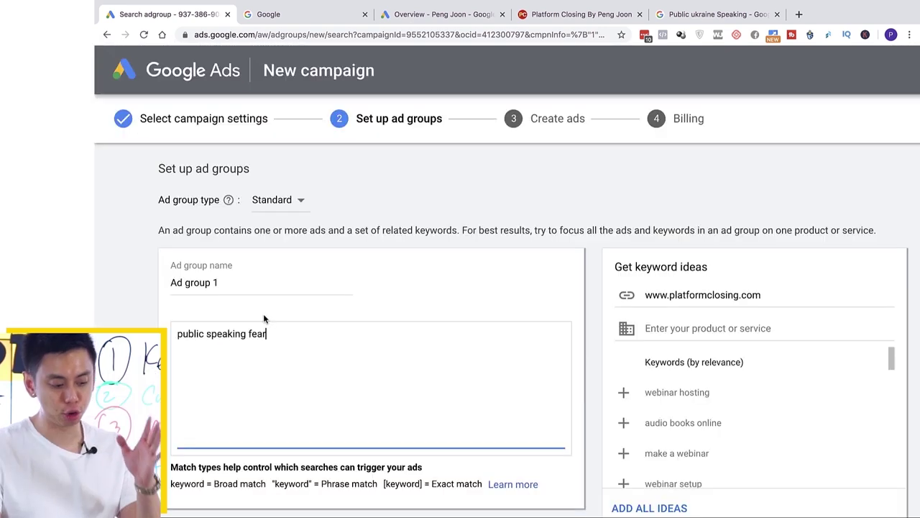
pyautogui.click(244, 281)
pyautogui.hotkey('ctrl', 'a')
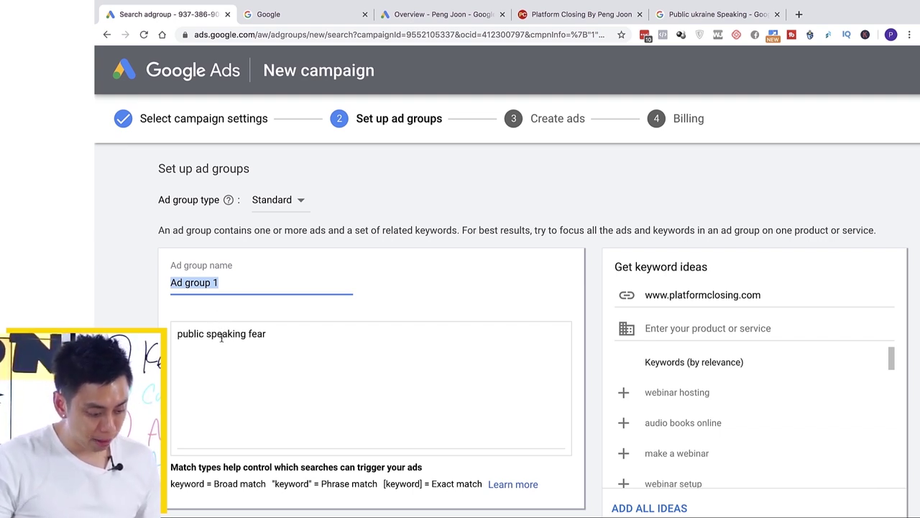
pyautogui.click(221, 334)
pyautogui.hotkey('ctrl', 'a')
pyautogui.hotkey('ctrl', 'c')
pyautogui.click(227, 283)
pyautogui.hotkey('ctrl', 'a')
pyautogui.hotkey('ctrl', 'v')
# - Make the public speaking fear keyword phrase match in quotation marks and add an exact match copy as [public speaking fear]
pyautogui.click(273, 333)
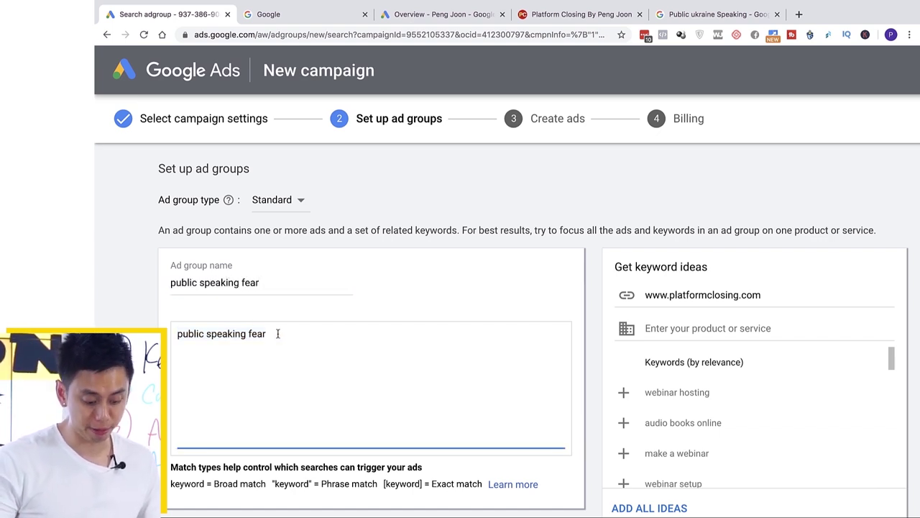
pyautogui.write('"')
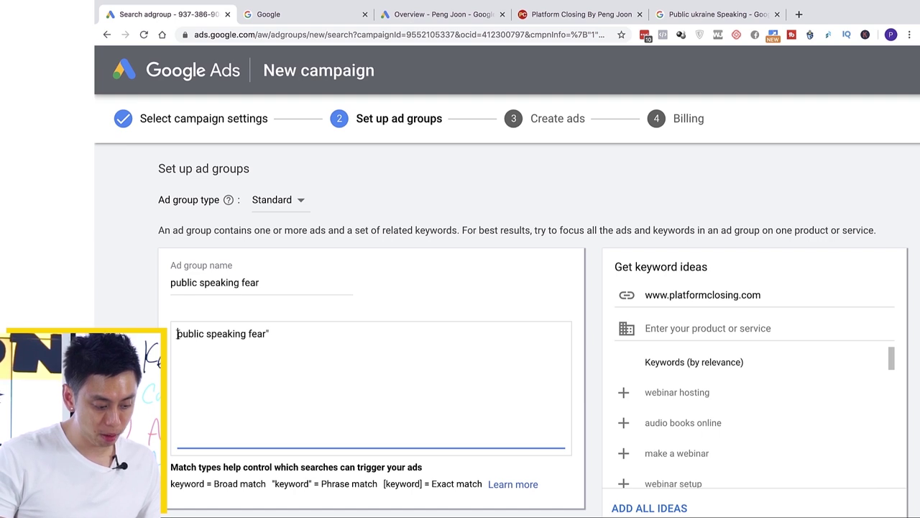
pyautogui.write('"')
pyautogui.press('super+a')
pyautogui.press('super+c')
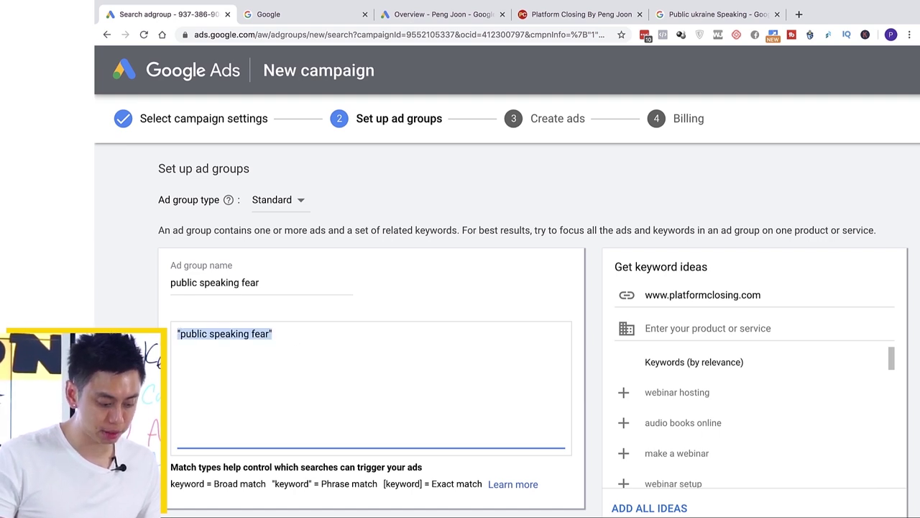
pyautogui.click(291, 348)
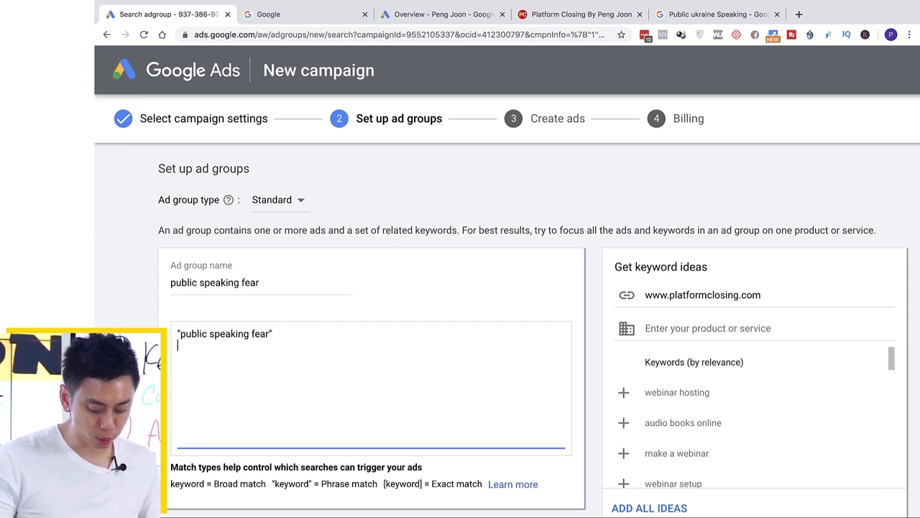
pyautogui.write('[')
pyautogui.press('super+v')
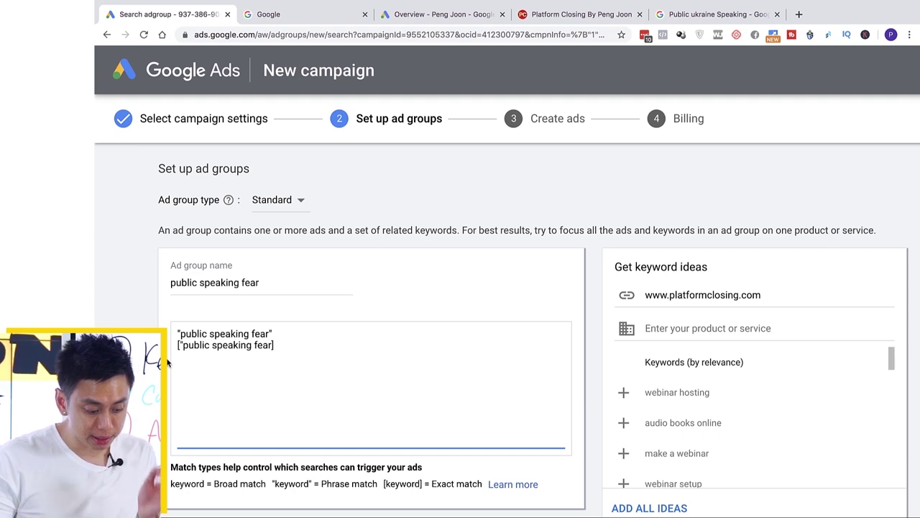
pyautogui.press('Delete')
# - Save the public speaking fear ad group and open Headline 1 of the new text ad for editing
pyautogui.scroll(-10, 365, 404)
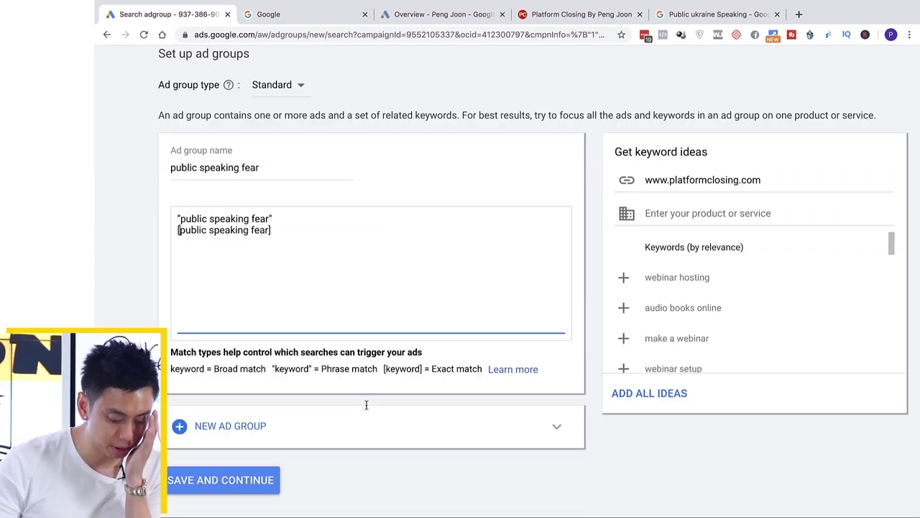
pyautogui.scroll(2, 364, 286)
pyautogui.press('super+plus')
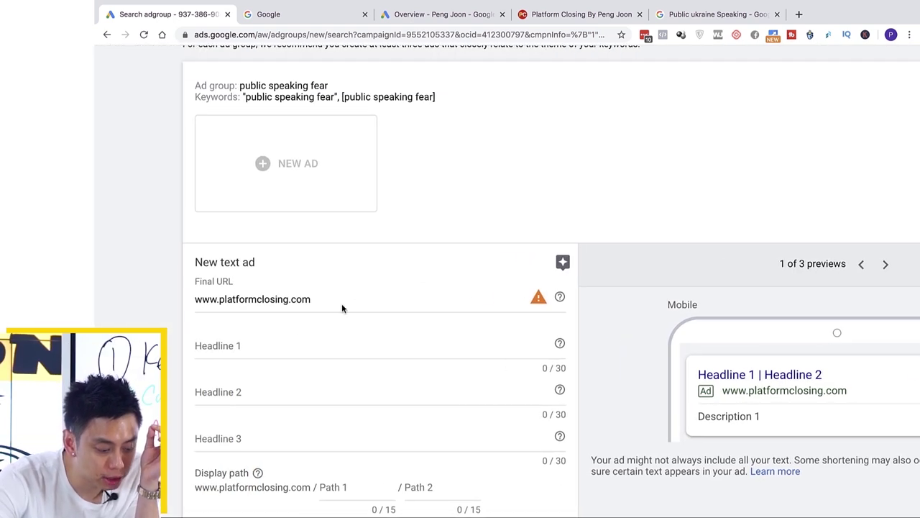
pyautogui.press('super+plus')
pyautogui.click(292, 346)
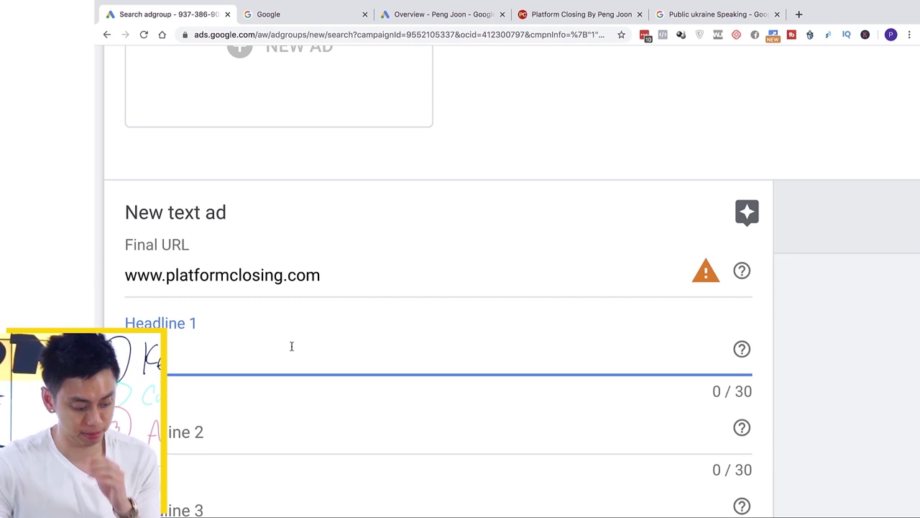
pyautogui.press('super+minus')
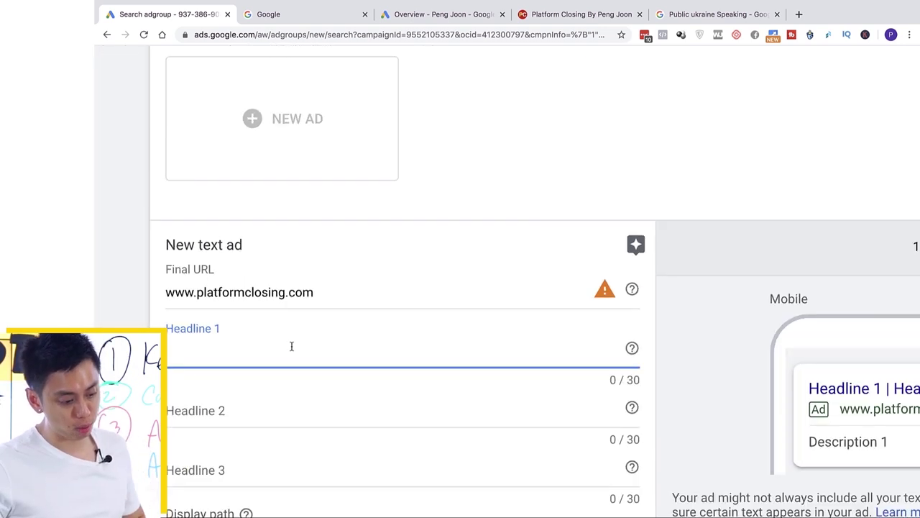
pyautogui.write('Public Se')
pyautogui.press('BackSpace')
pyautogui.press('BackSpace')
pyautogui.press('BackSpace')
pyautogui.press('BackSpace')
pyautogui.press('BackSpace')
pyautogui.press('BackSpace')
pyautogui.press('BackSpace')
pyautogui.press('BackSpace')
pyautogui.press('BackSpace')
# - Set Headline 1 to "Fear of Public Speaking?" and compare it with the ad group's phrase match keyword
pyautogui.write('Fear of Public Speaking?')
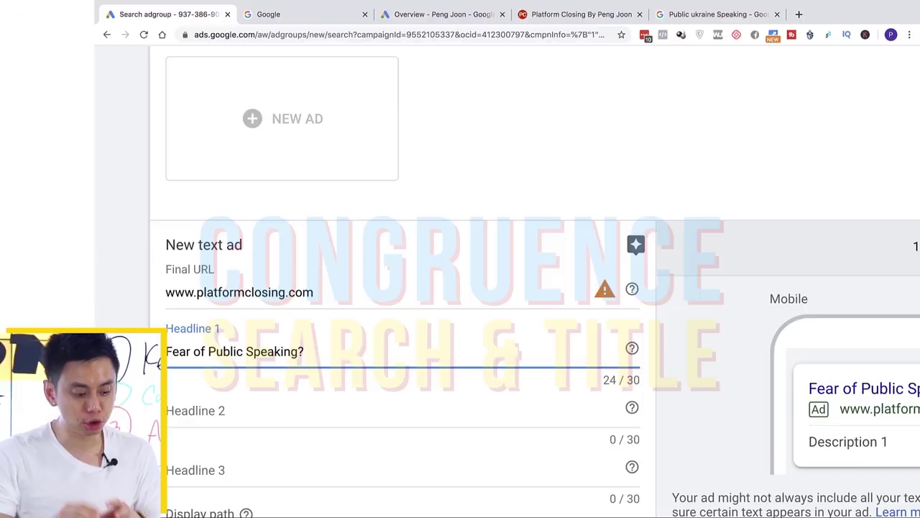
pyautogui.click(304, 312)
pyautogui.scroll(2, 535, 290)
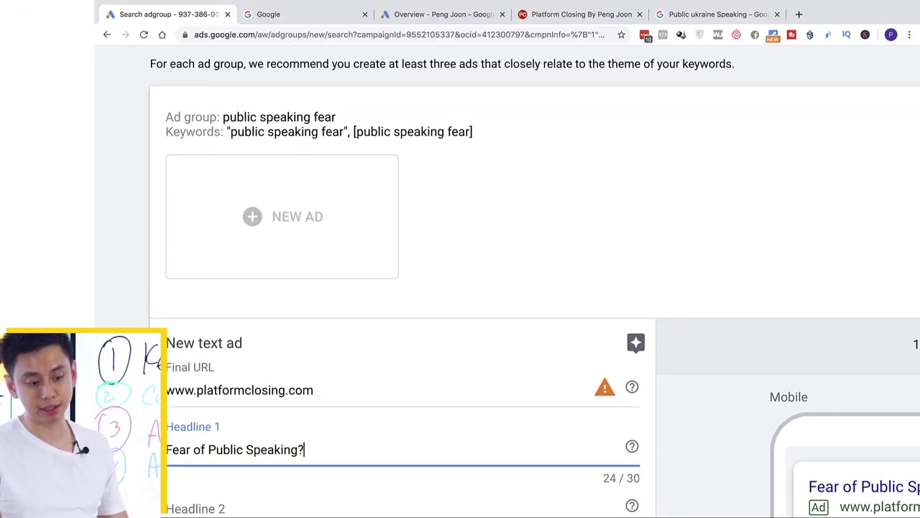
pyautogui.scroll(2, 287, 273)
pyautogui.moveTo(227, 275); pyautogui.dragTo(344, 268)
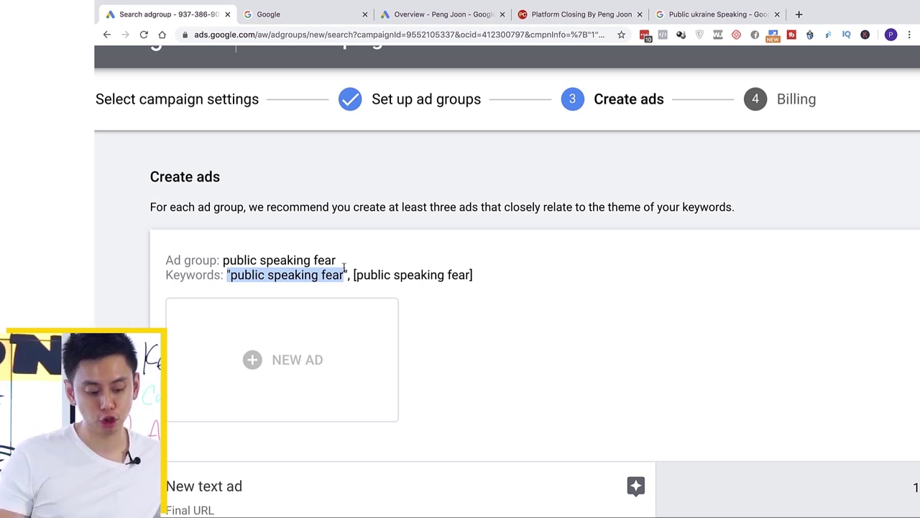
# - Set Headline 2 of the text ad to "Discover How to Overcome This"
pyautogui.scroll(-5, 345, 267)
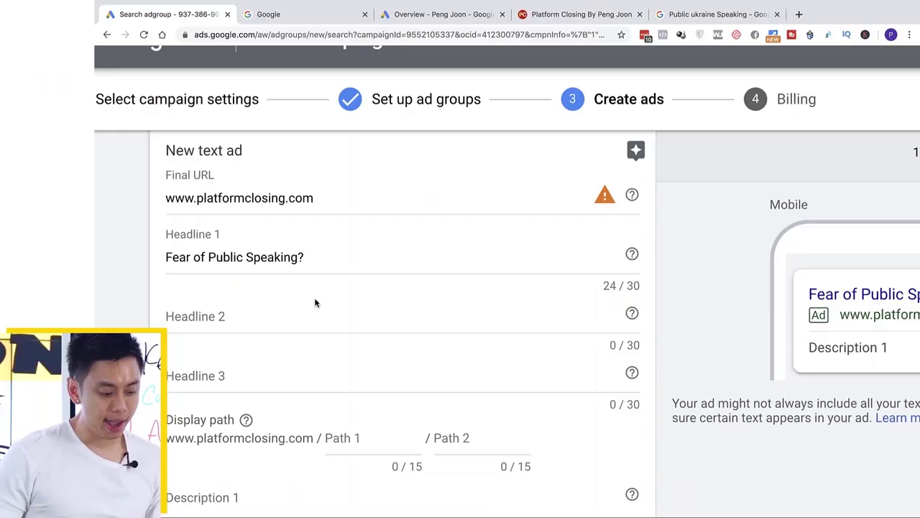
pyautogui.click(311, 312)
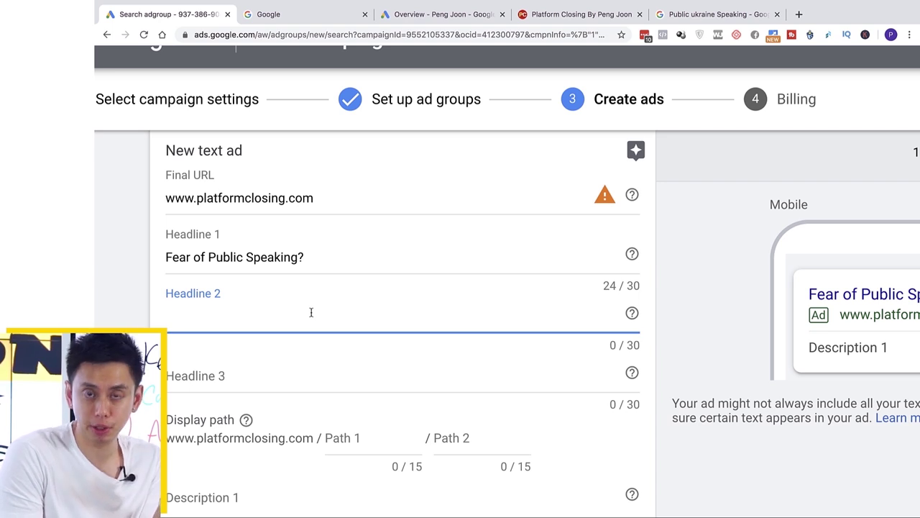
pyautogui.write('Discov')
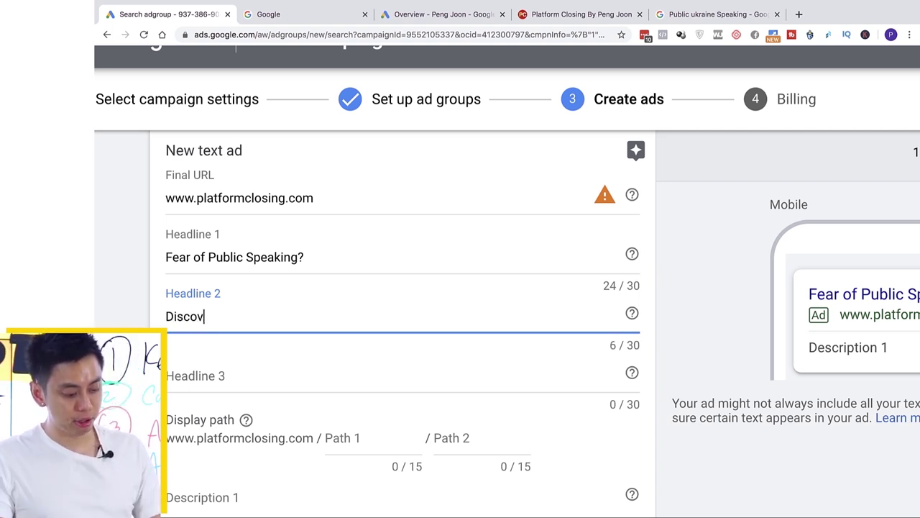
pyautogui.write('er How')
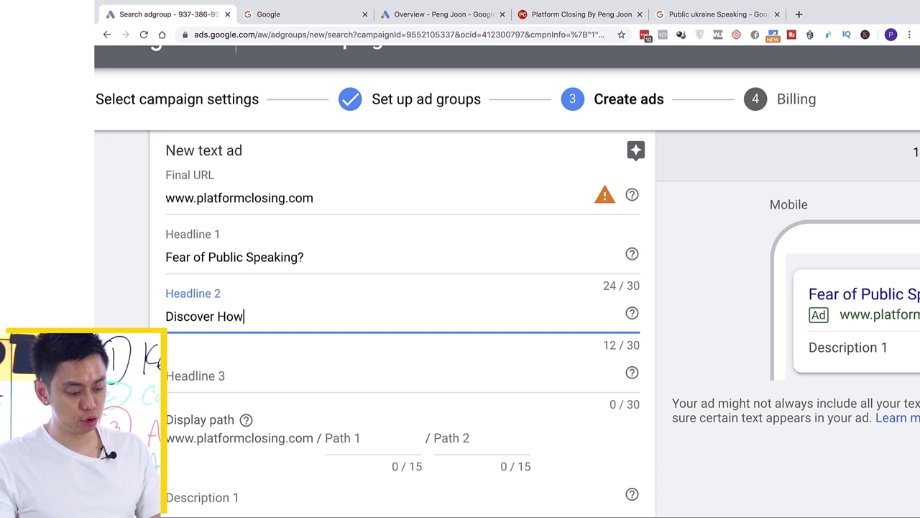
pyautogui.write(' to Overcome This')
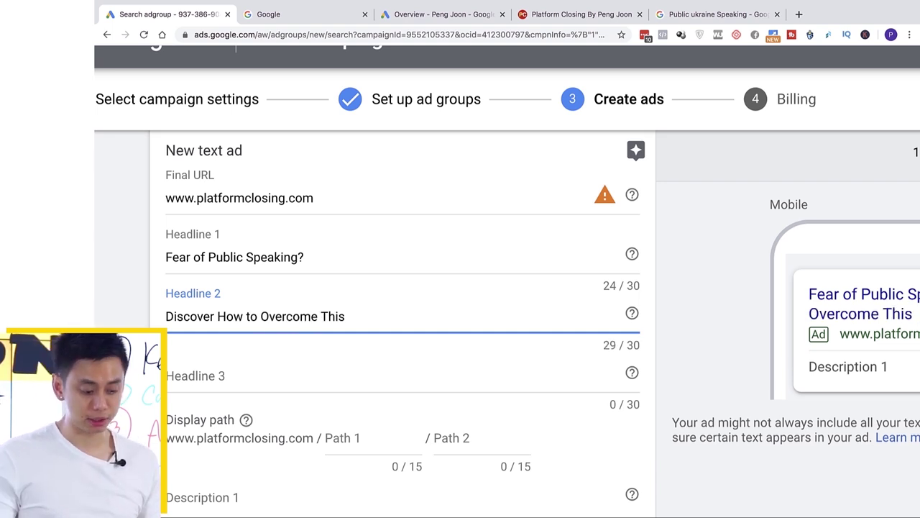
# - Set Headline 3 of the text ad to "Use This 5 Step Process"
pyautogui.click(292, 374)
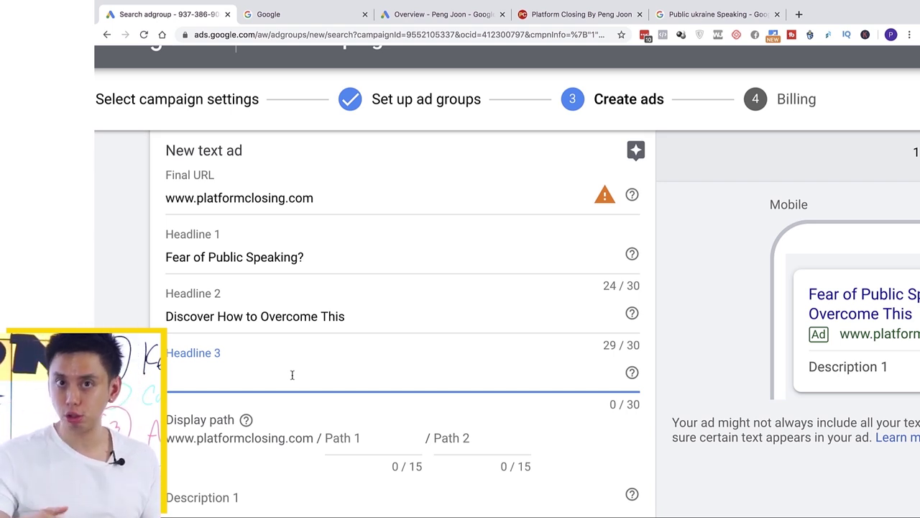
pyautogui.write('Use This 5 Step Process')
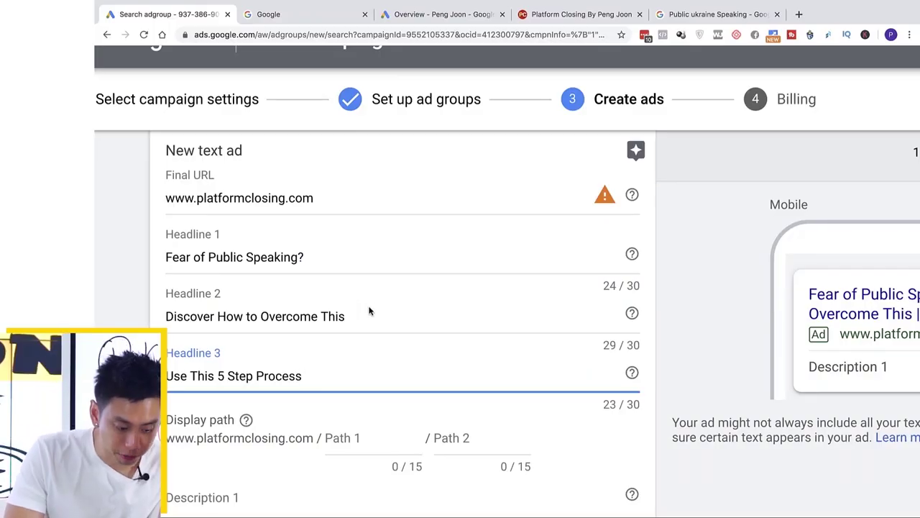
pyautogui.scroll(-1, 369, 311)
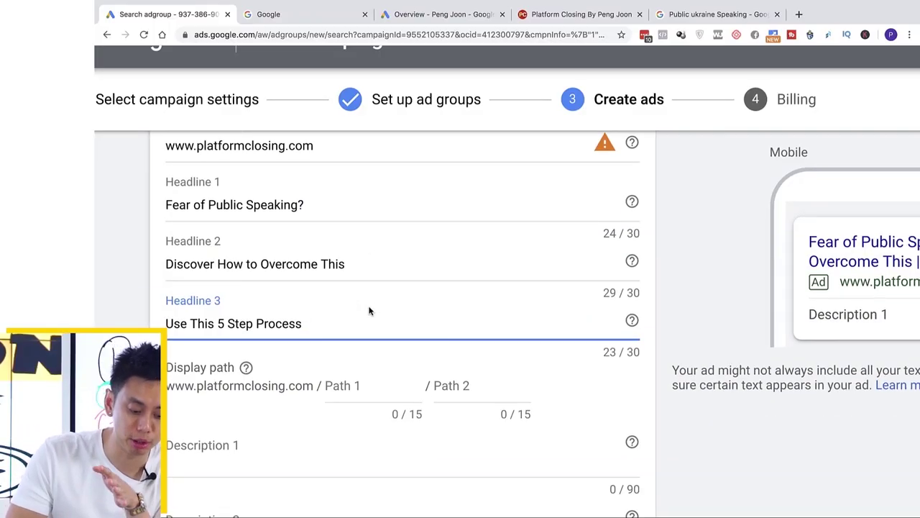
# - Copy the first paragraph under "What Is Platform Closing?" on the platformclosing.com landing page into Description 1 of the text ad
pyautogui.scroll(-3, 369, 311)
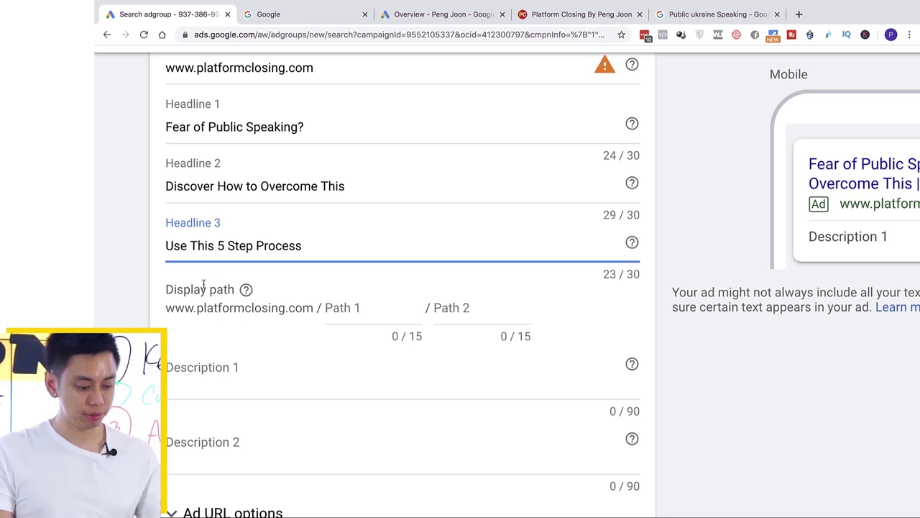
pyautogui.scroll(-1, 258, 310)
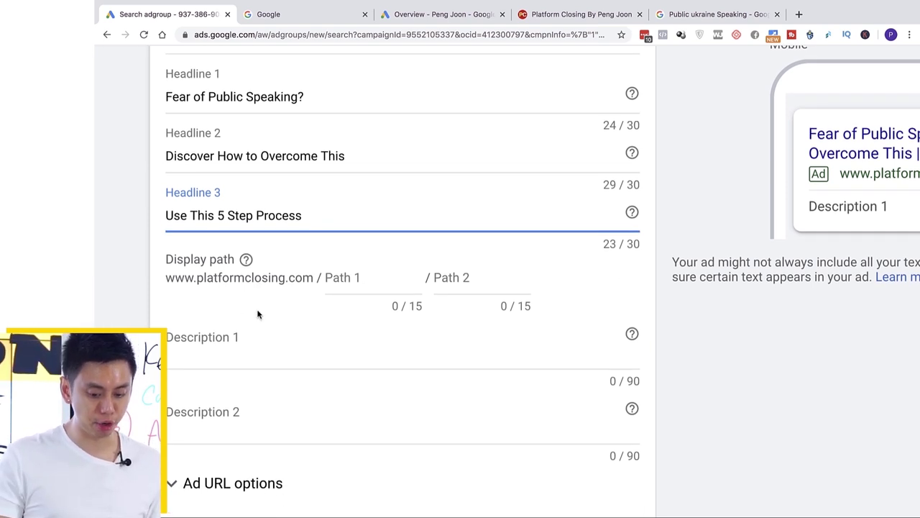
pyautogui.hotkey('ctrl', '-')
pyautogui.click(256, 351)
pyautogui.hscroll(1, 255, 351)
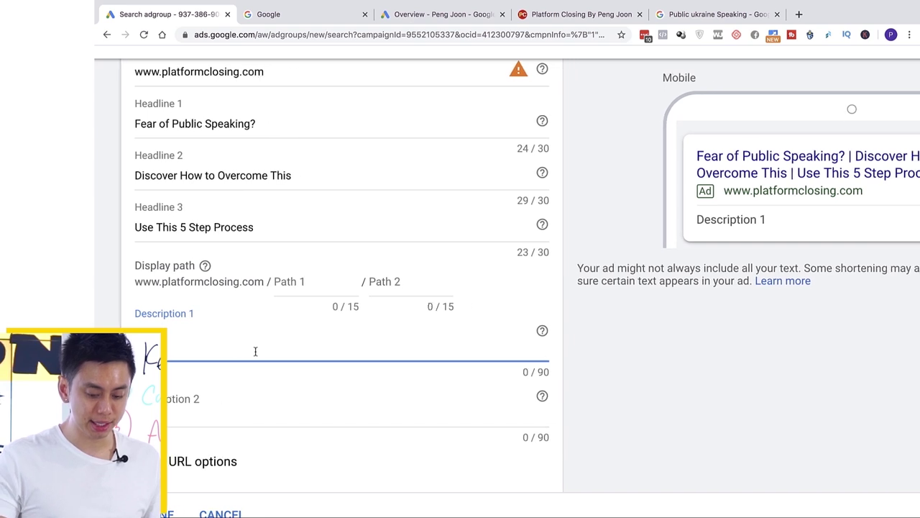
pyautogui.hotkey('ctrl', '-')
pyautogui.moveTo(633, 234); pyautogui.dragTo(679, 234)
pyautogui.click(268, 342)
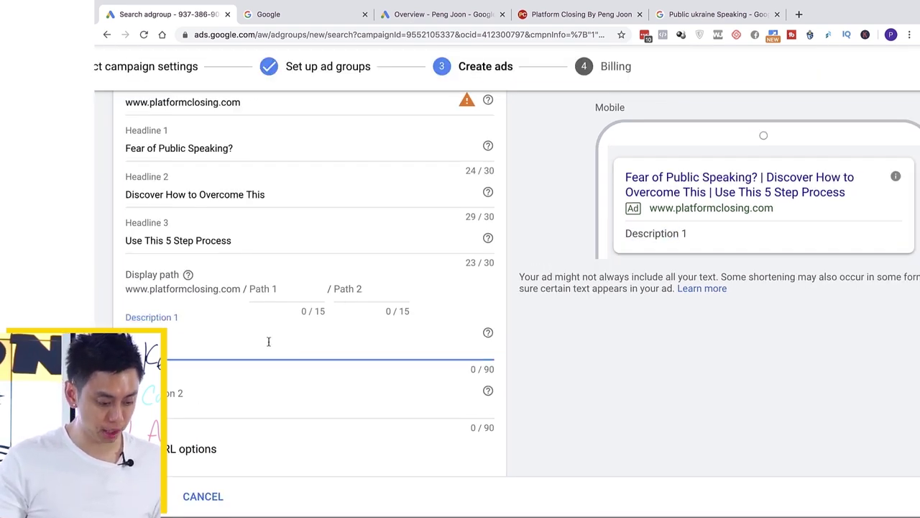
pyautogui.click(555, 16)
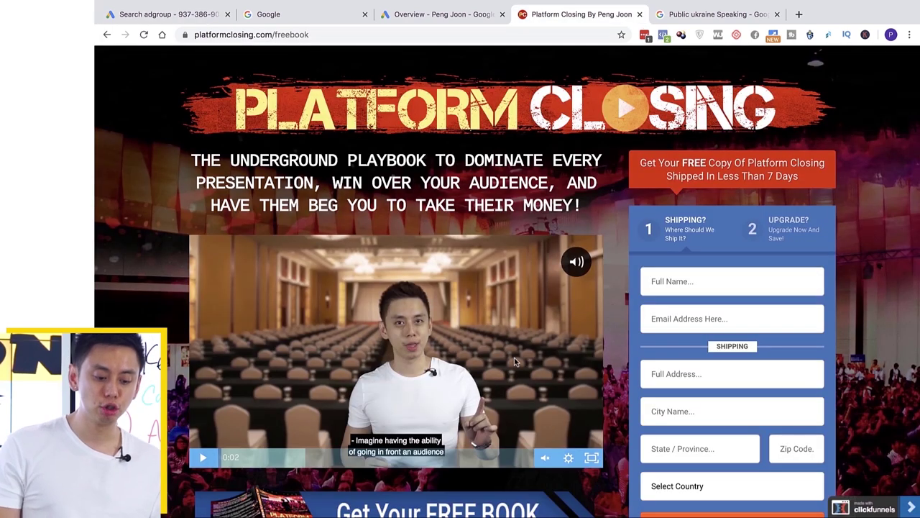
pyautogui.scroll(-5, 515, 356)
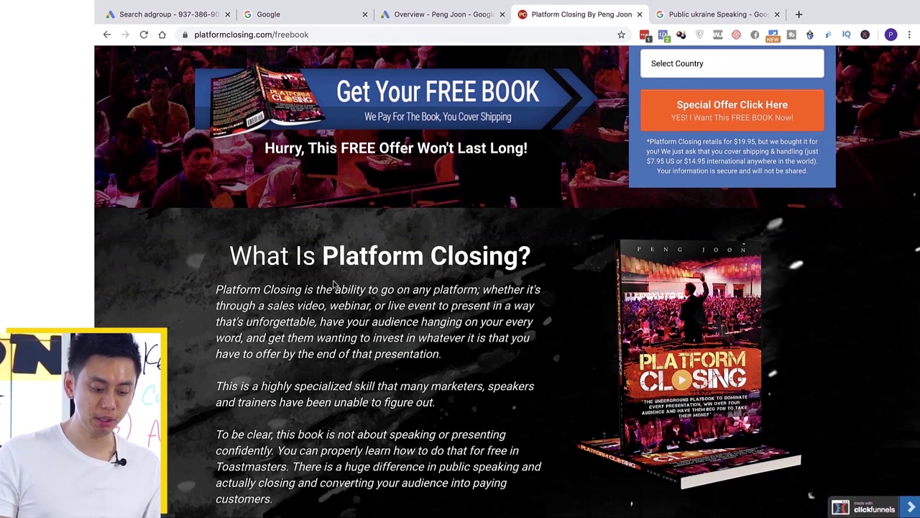
pyautogui.moveTo(214, 291); pyautogui.dragTo(456, 367)
pyautogui.hotkey('ctrl', 'c')
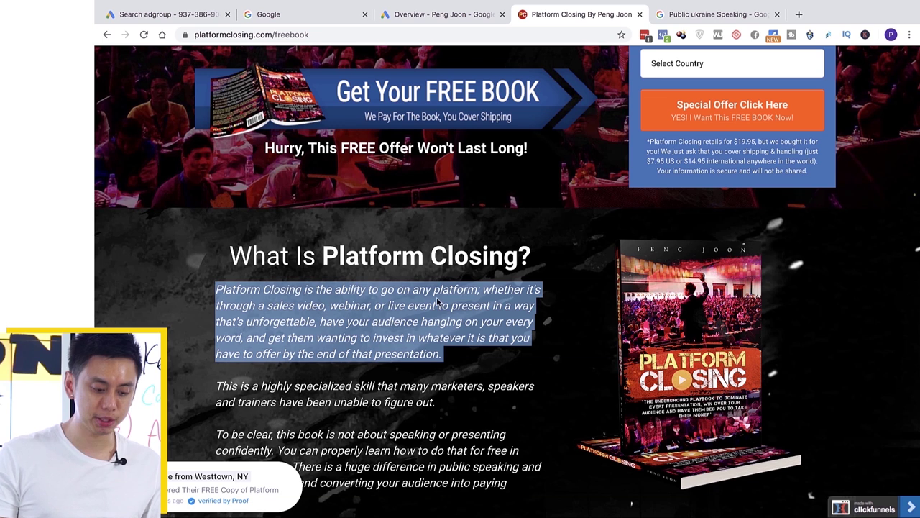
pyautogui.click(202, 20)
pyautogui.click(228, 348)
pyautogui.hotkey('ctrl', 'v')
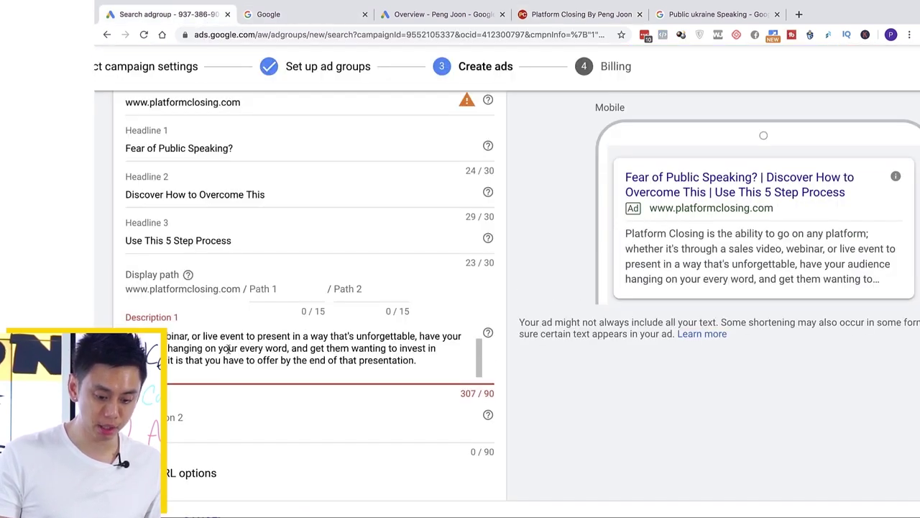
# - Rewrite Description 1 as "Discover how to go on any platform online of offline, and present with confidence" and Description 2 as "Have your audience hanging on your every word..."
pyautogui.moveTo(435, 361); pyautogui.dragTo(195, 331)
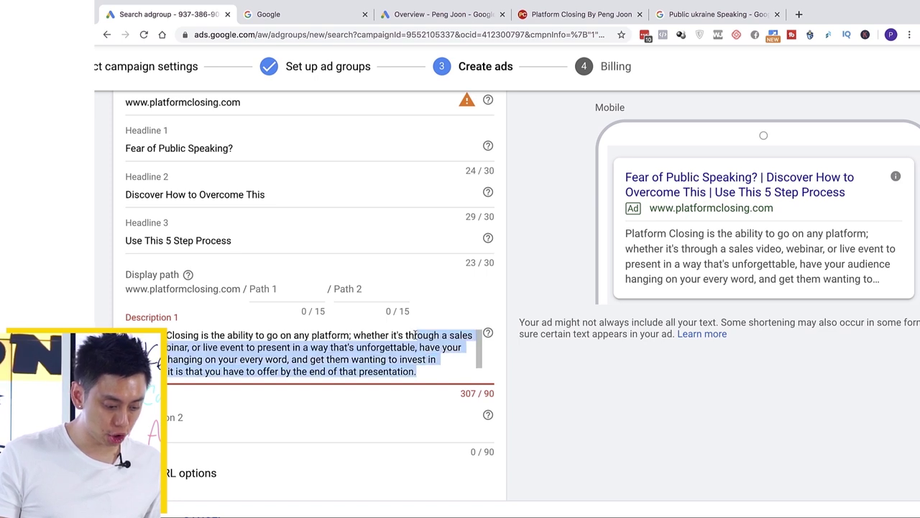
pyautogui.click(280, 337)
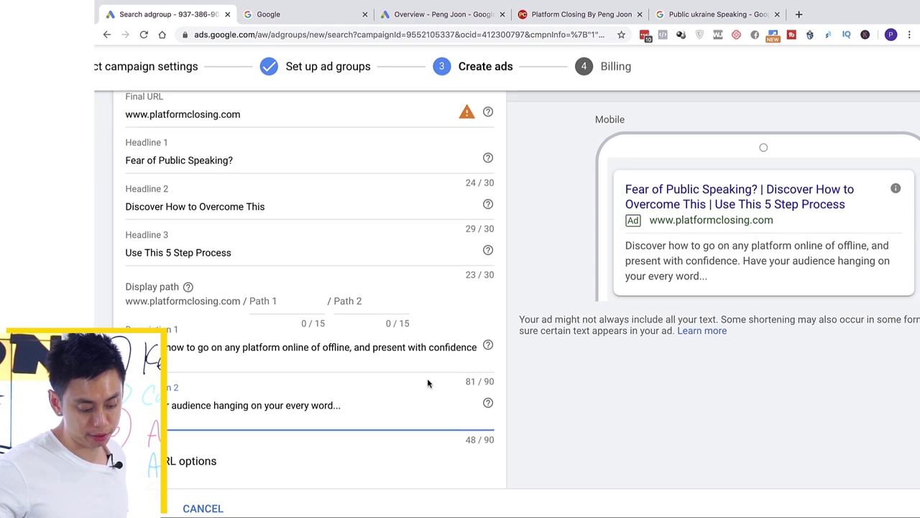
pyautogui.scroll(-2, 308, 409)
pyautogui.click(205, 493)
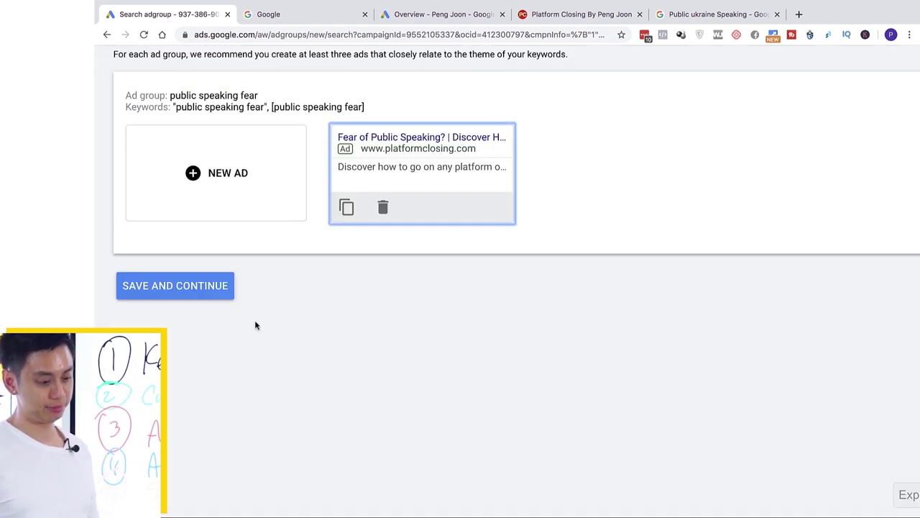
# - Shorten Description 2's ending so it reads "Have your audience hanging on your every word.", save the ad and continue to billing
pyautogui.click(212, 285)
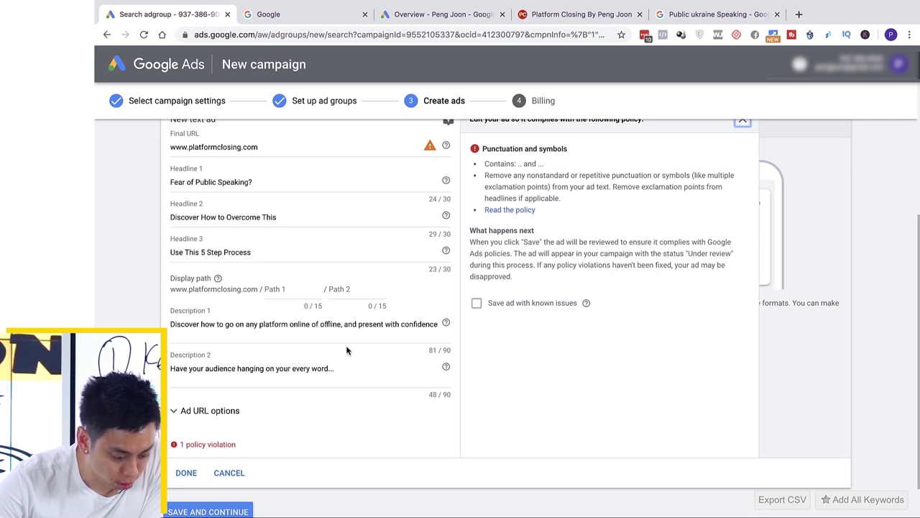
pyautogui.click(339, 369)
pyautogui.press('BackSpace')
pyautogui.scroll(-1, 190, 504)
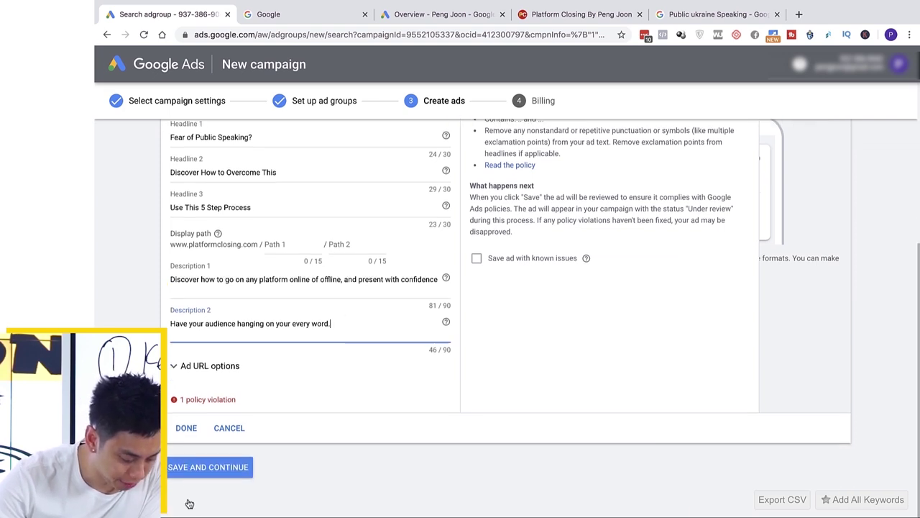
pyautogui.click(188, 429)
pyautogui.click(220, 340)
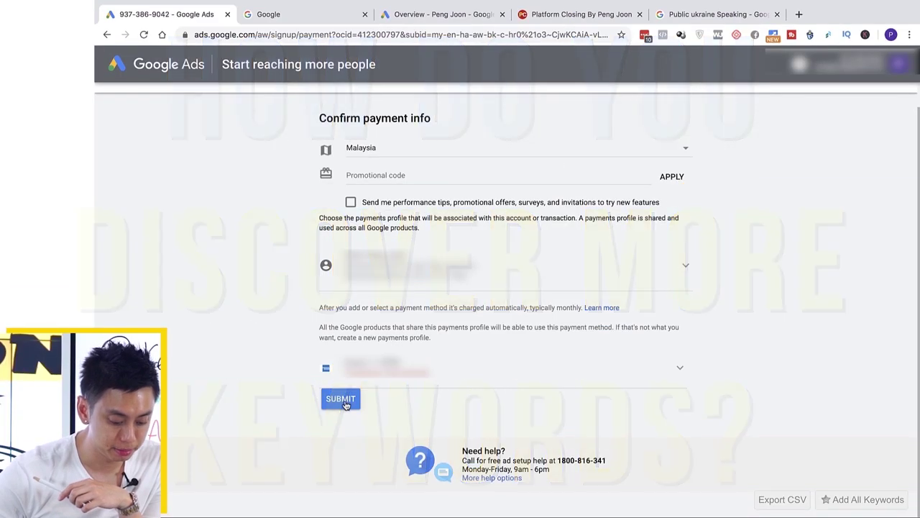
# - Submit the payment info for Malaysia with the existing payments profile and dismiss the primary payment method update
pyautogui.click(343, 400)
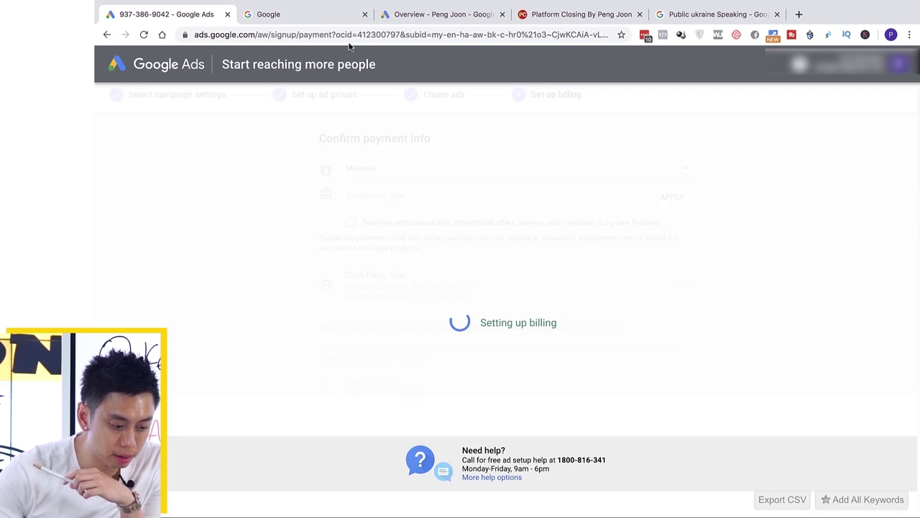
pyautogui.click(325, 15)
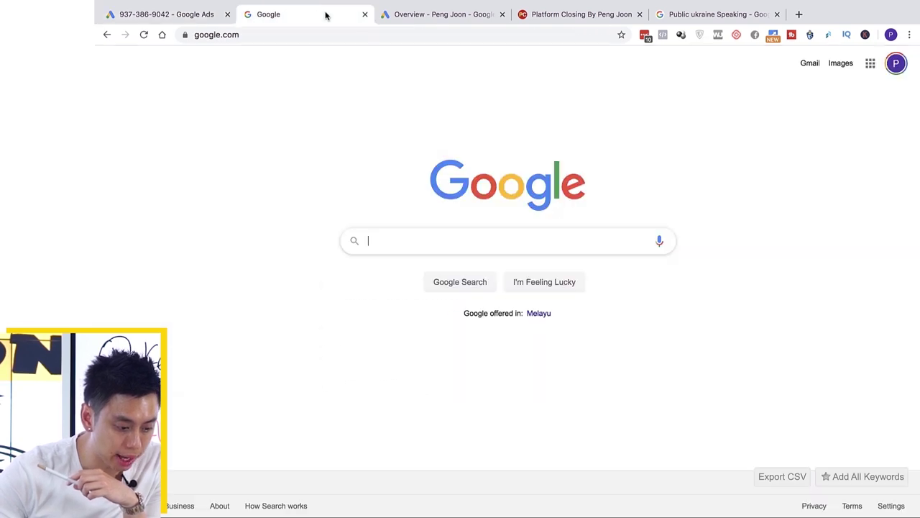
pyautogui.click(477, 16)
pyautogui.click(162, 14)
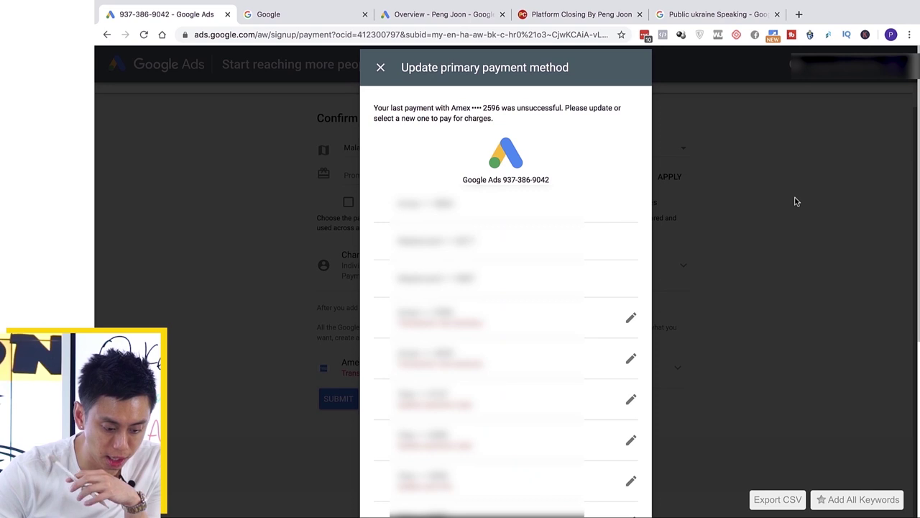
pyautogui.click(380, 67)
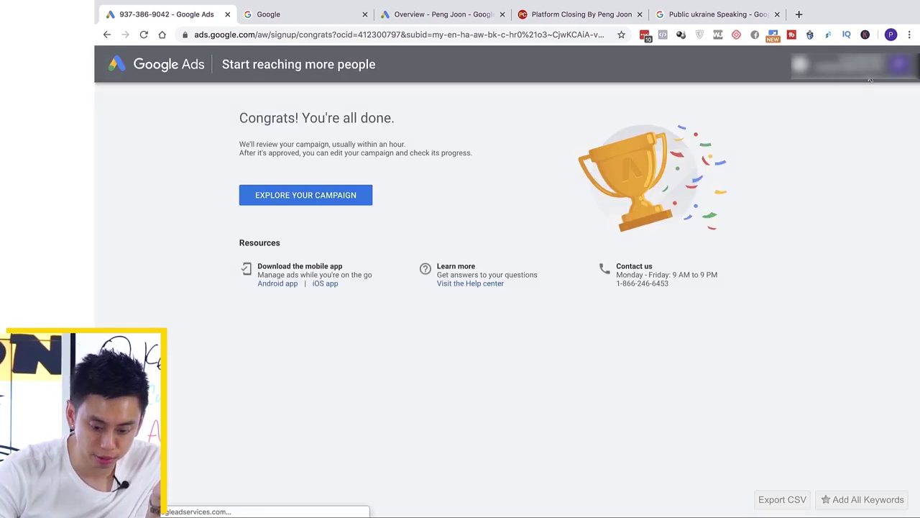
# - Explore the campaigns and compare the keywords of the Public Speaking ad group with those of the public speaking fear ad group
pyautogui.click(294, 196)
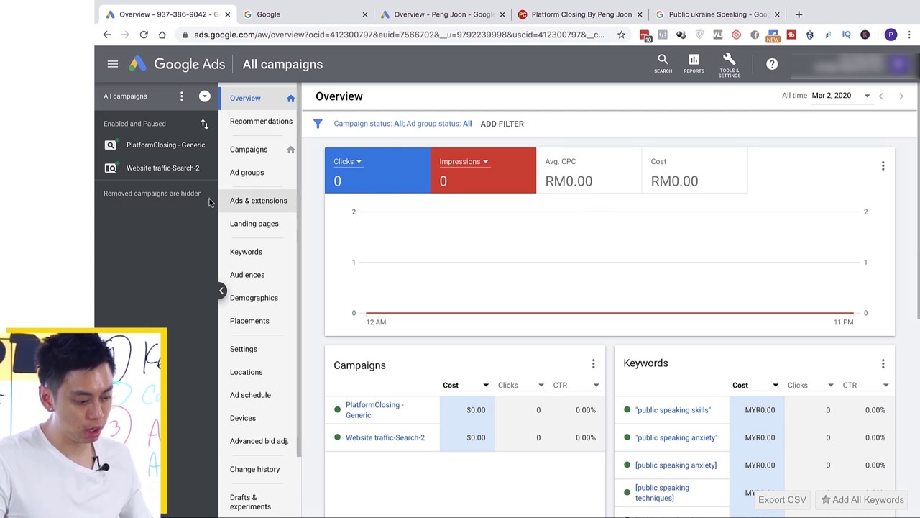
pyautogui.click(159, 146)
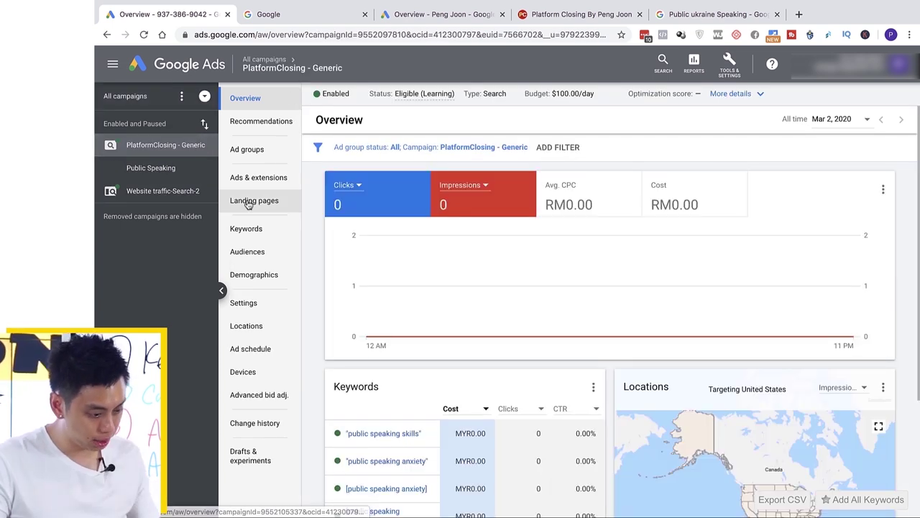
pyautogui.click(180, 191)
pyautogui.click(176, 213)
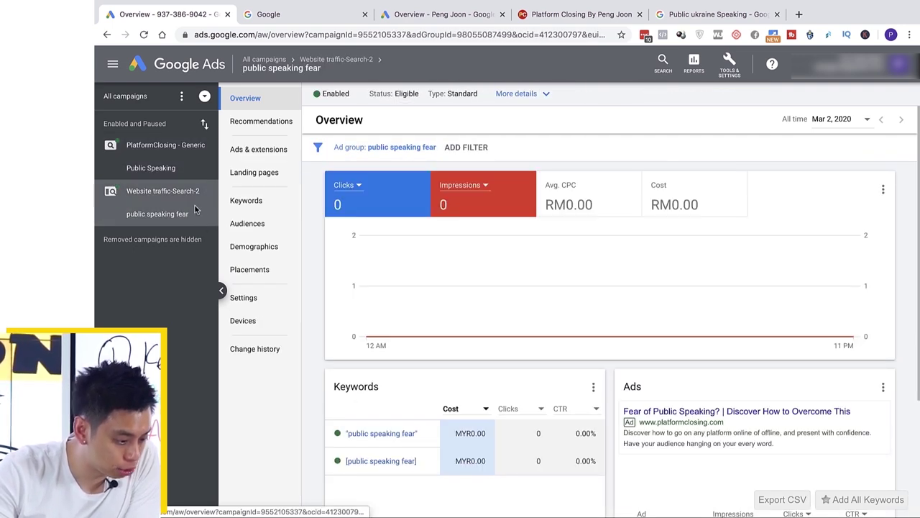
pyautogui.click(187, 168)
pyautogui.scroll(-3, 384, 302)
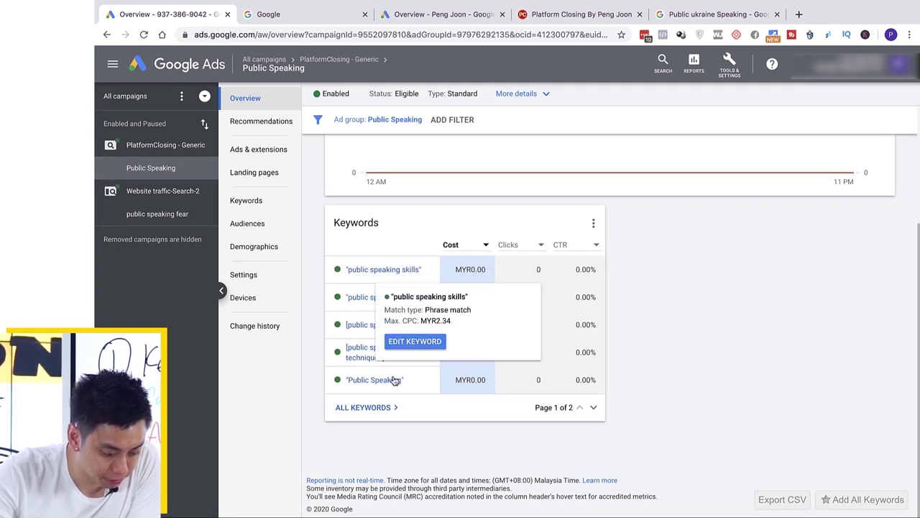
pyautogui.click(189, 215)
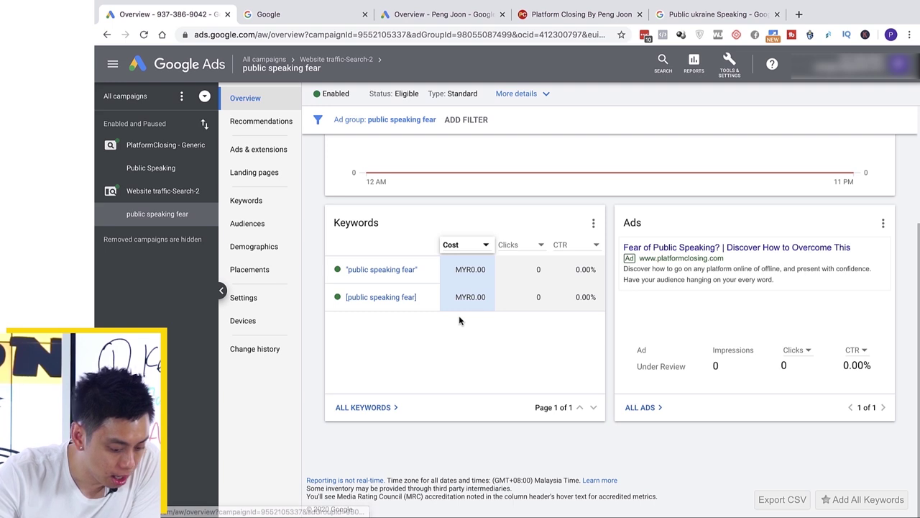
pyautogui.moveTo(372, 274)
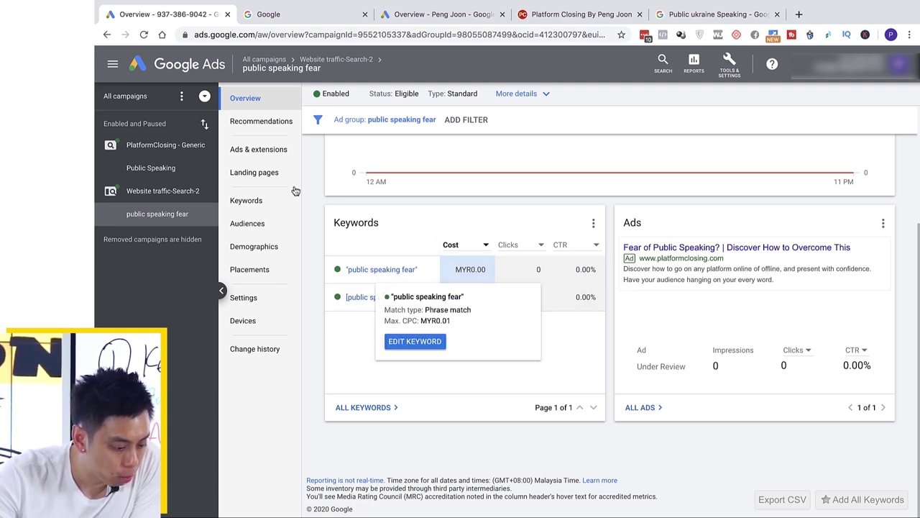
# - Open the form for adding negative keywords to the public speaking fear ad group
pyautogui.click(259, 208)
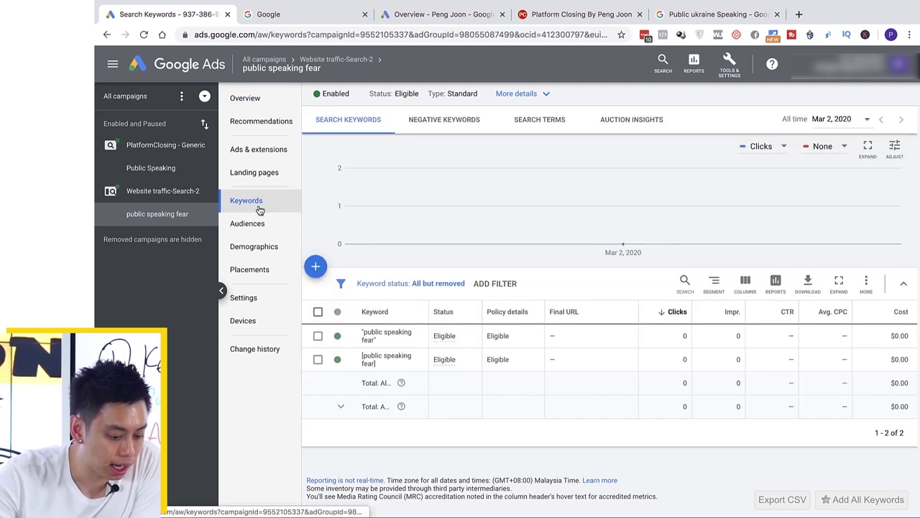
pyautogui.click(447, 122)
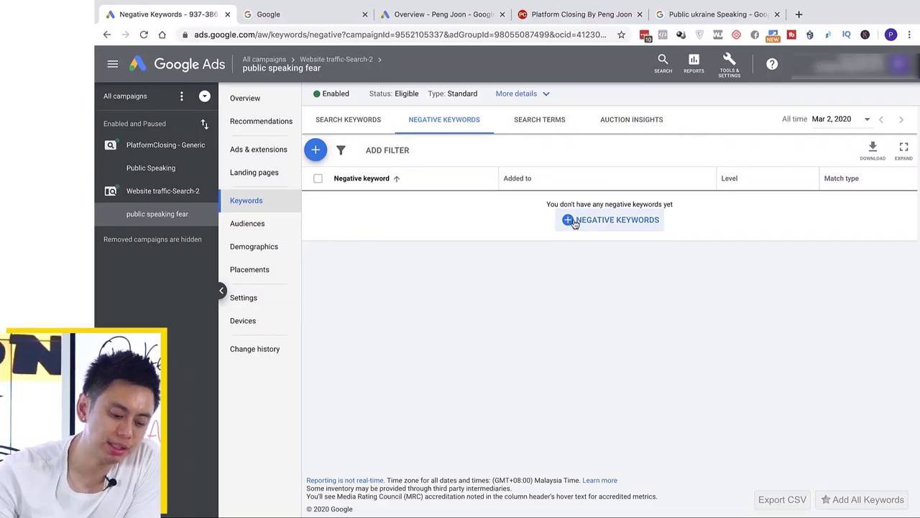
pyautogui.click(574, 223)
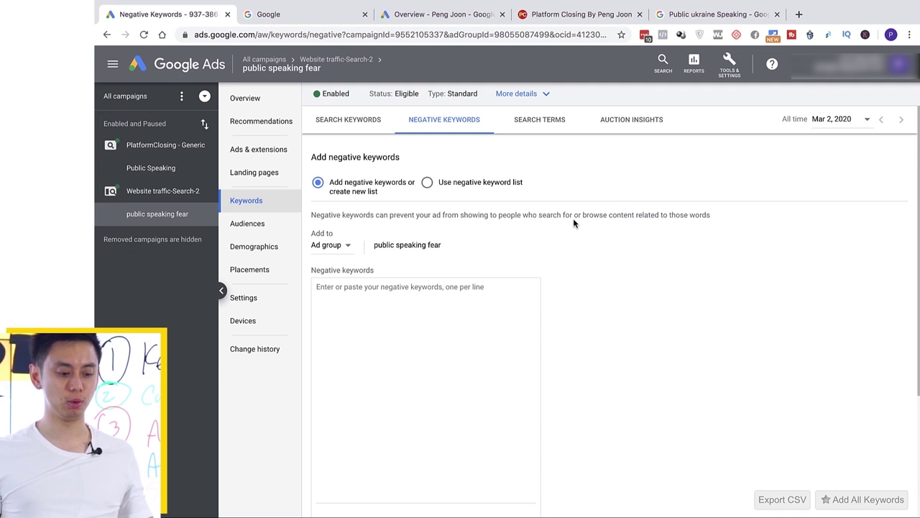
pyautogui.click(399, 293)
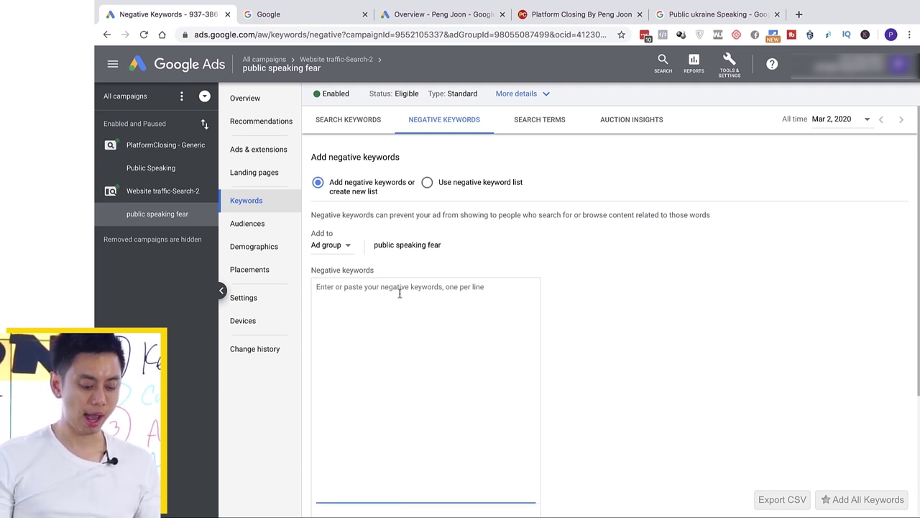
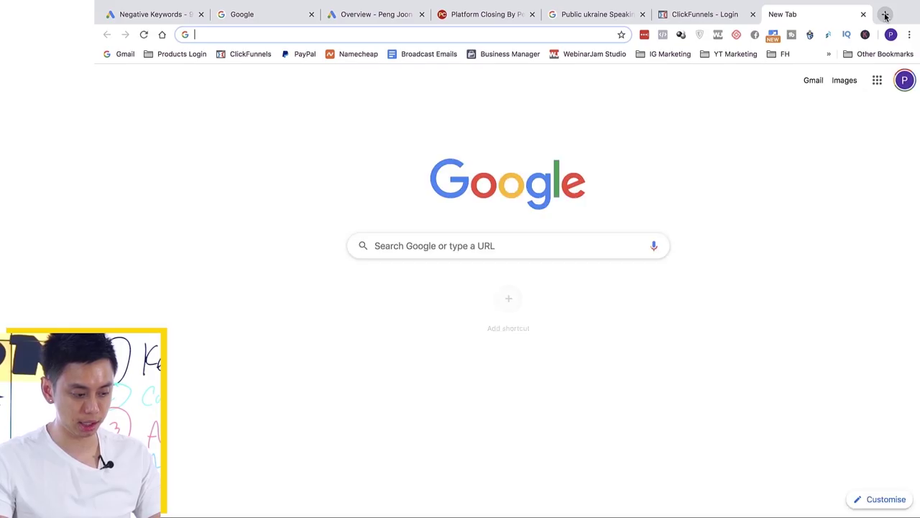
# - Search Google for "google keyword planner" in the new tab and sign in to Google Ads from the resulting page
pyautogui.write('google')
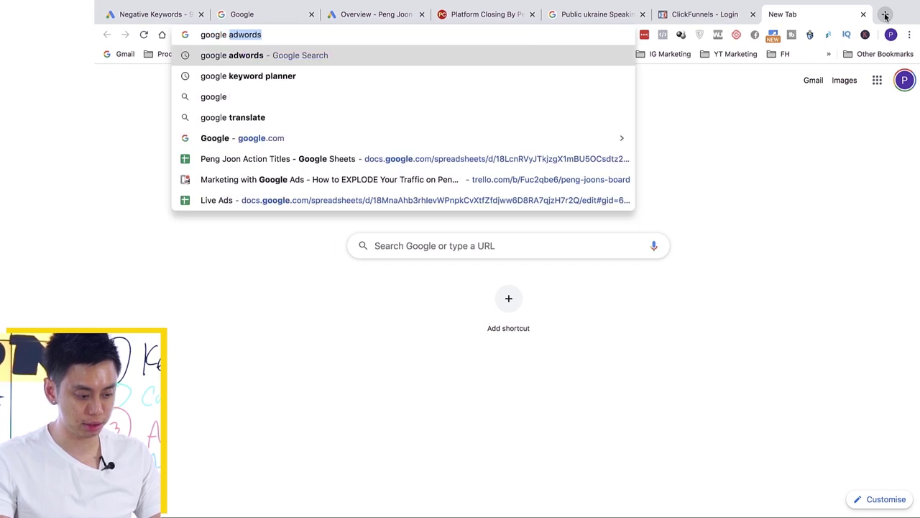
pyautogui.press('Down')
pyautogui.press('Return')
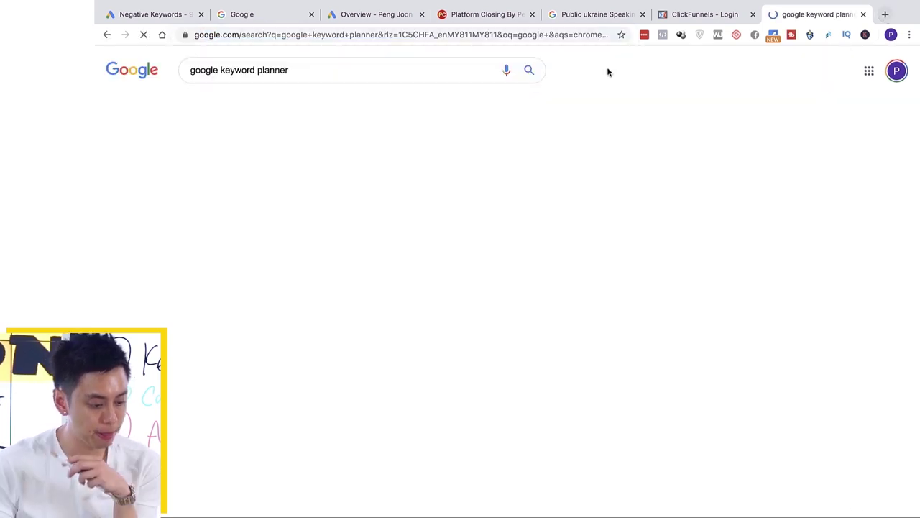
pyautogui.click(303, 166)
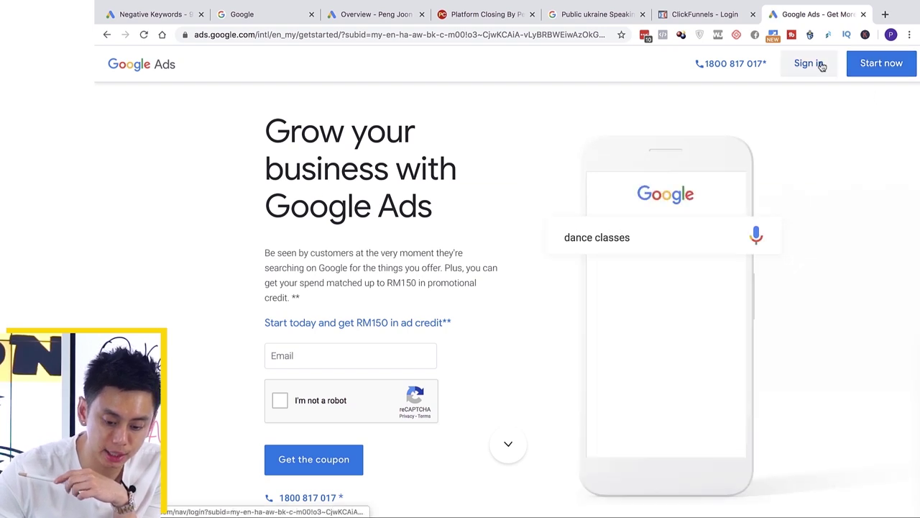
pyautogui.click(821, 66)
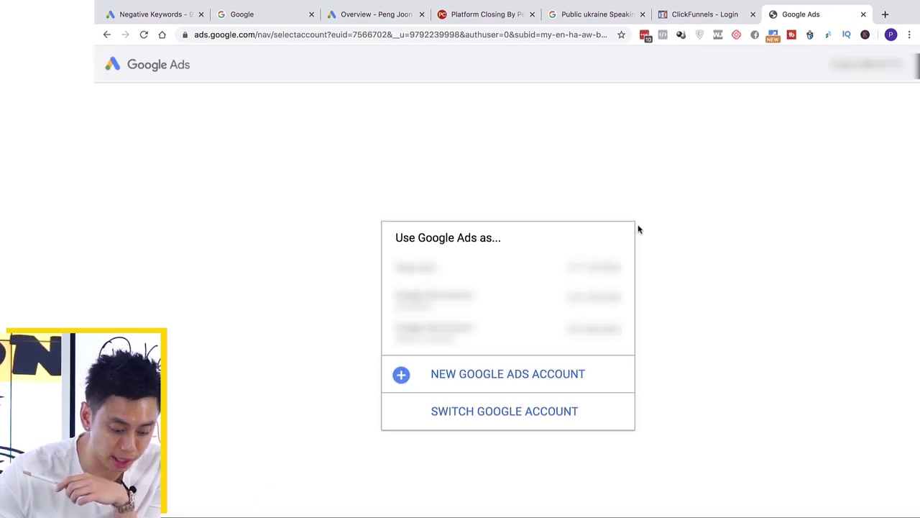
# - Choose the existing Google Ads account and open the search keyword list across all campaigns
pyautogui.click(542, 335)
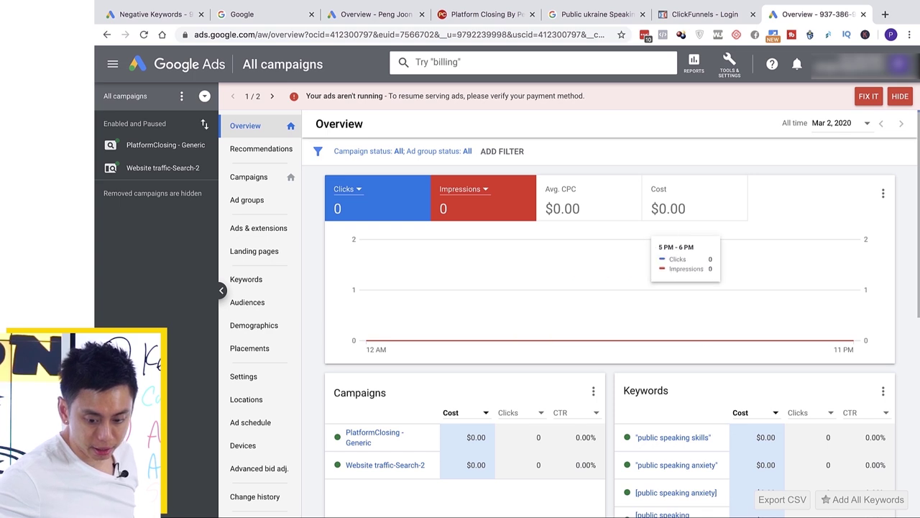
pyautogui.click(292, 271)
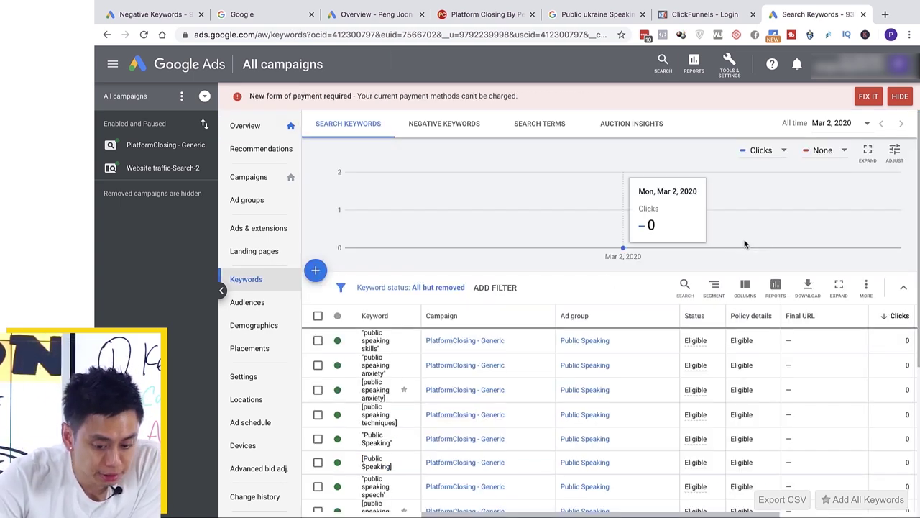
# - Show the keywords of the public speaking fear ad group in the Website traffic-Search-2 campaign and hide the payment notices
pyautogui.scroll(-3, 745, 244)
pyautogui.scroll(1, 745, 244)
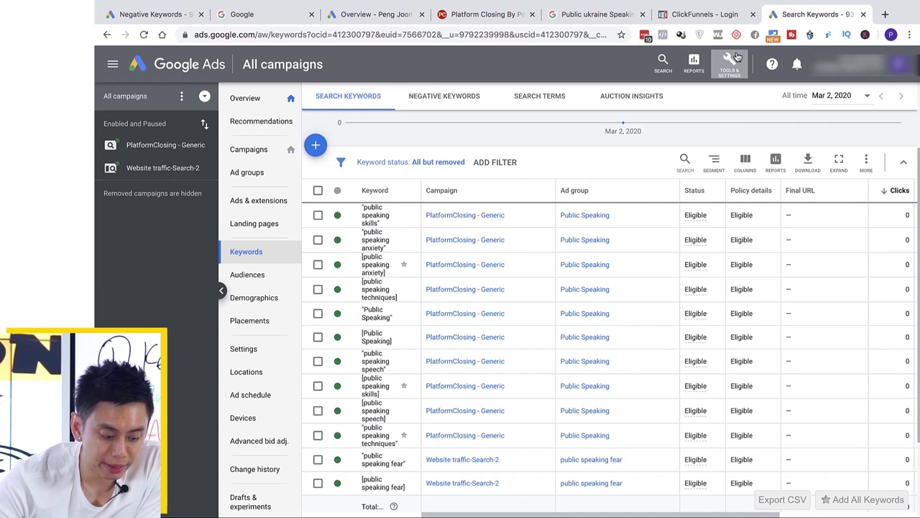
pyautogui.click(164, 169)
pyautogui.click(165, 194)
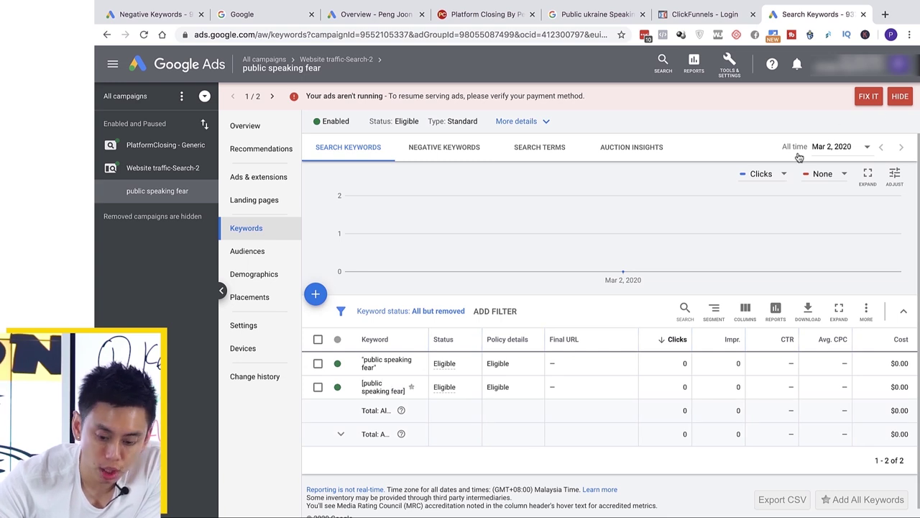
pyautogui.click(898, 105)
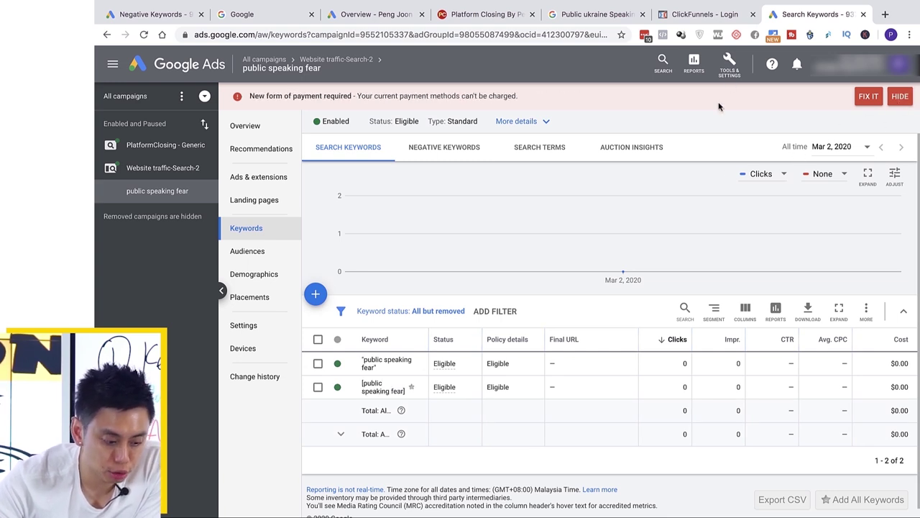
pyautogui.click(896, 101)
# - Open Keyword Planner and discover new keyword ideas for "public speaking"
pyautogui.click(727, 64)
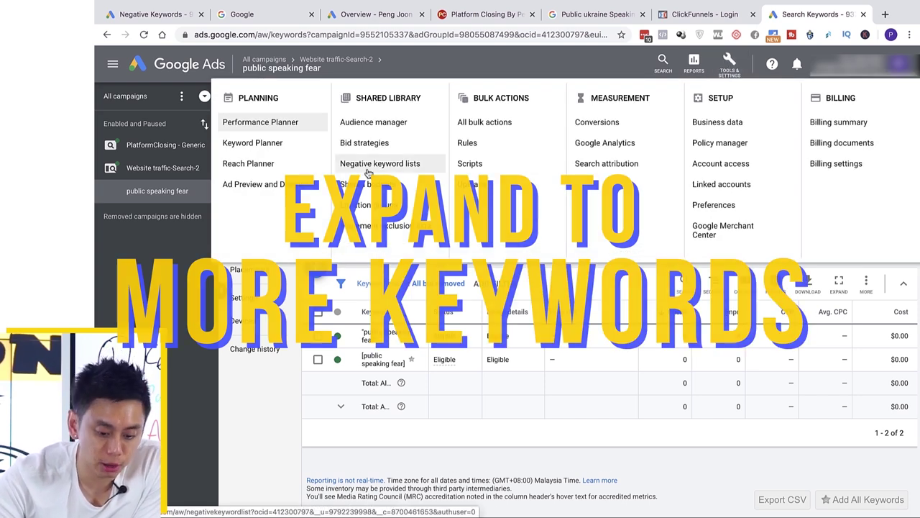
pyautogui.click(273, 146)
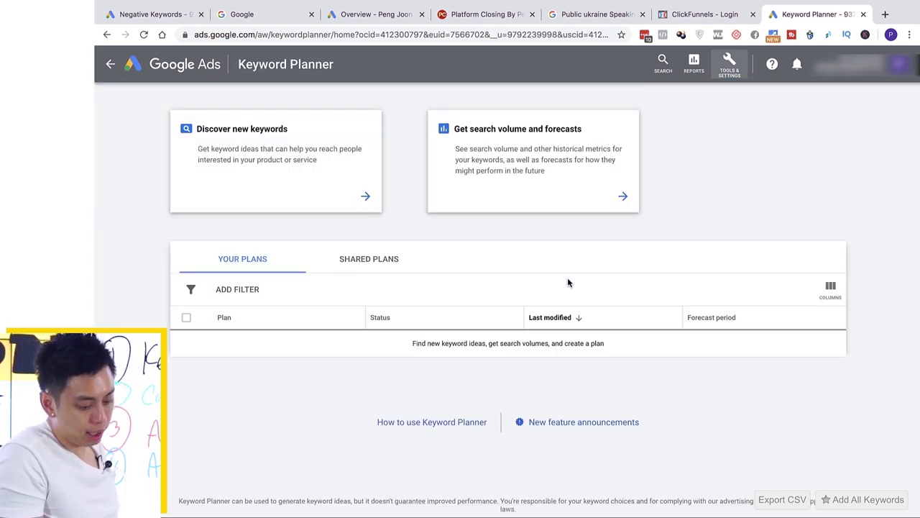
pyautogui.click(365, 196)
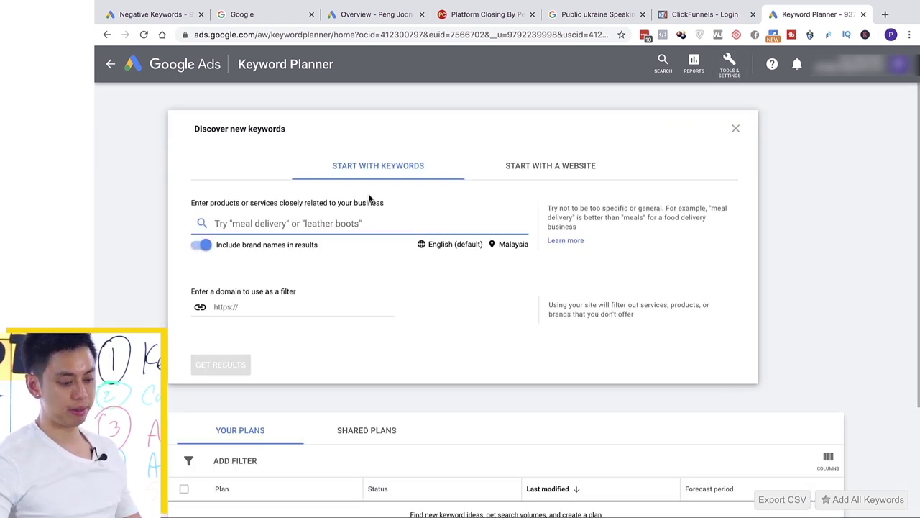
pyautogui.write('public speaking')
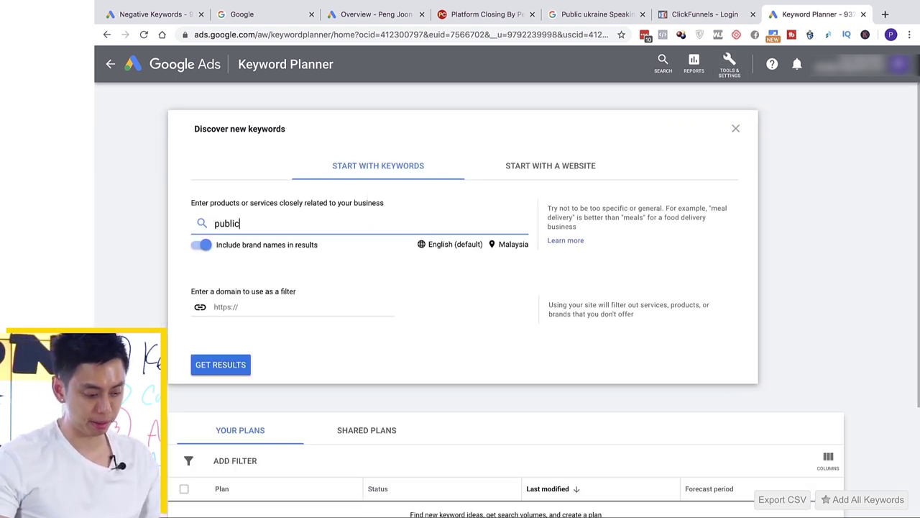
pyautogui.click(220, 364)
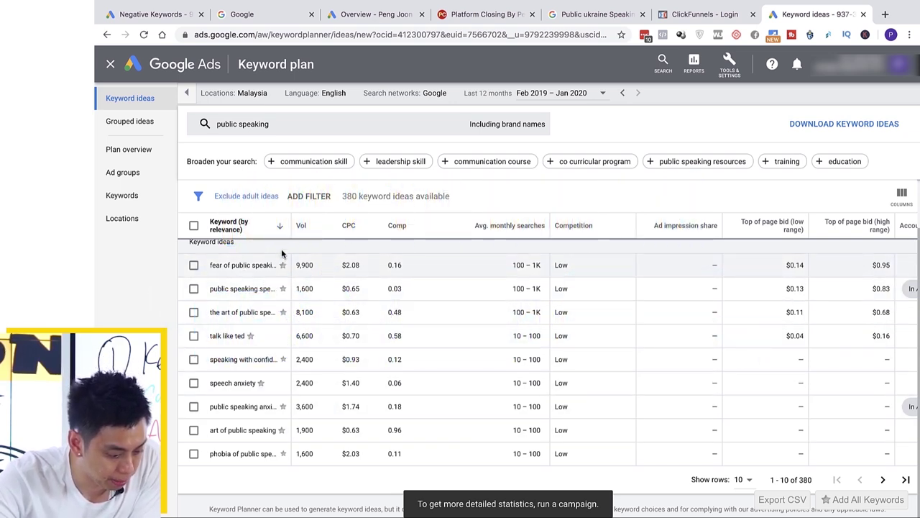
# - Select the keyword ideas public speaking speech, the art of public speaking, speech anxiety and art of public speaking, and go to the next page
pyautogui.moveTo(291, 229); pyautogui.dragTo(345, 229)
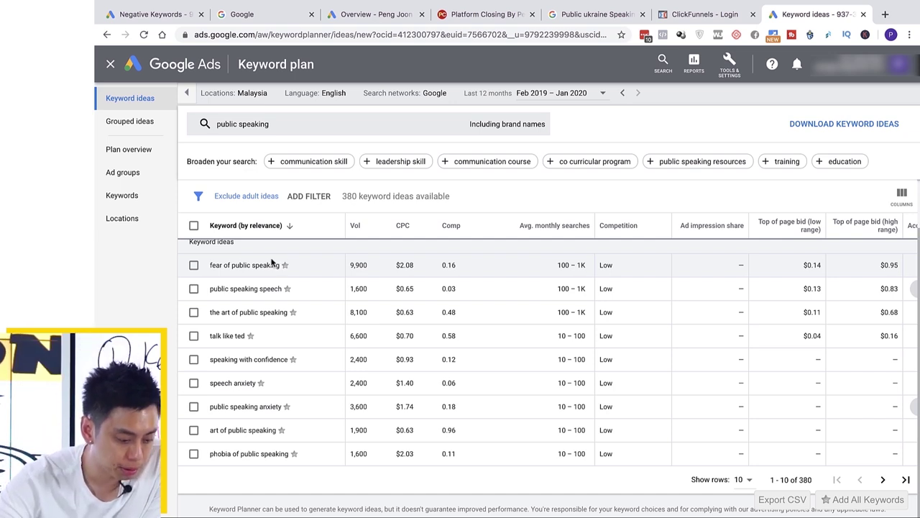
pyautogui.click(194, 288)
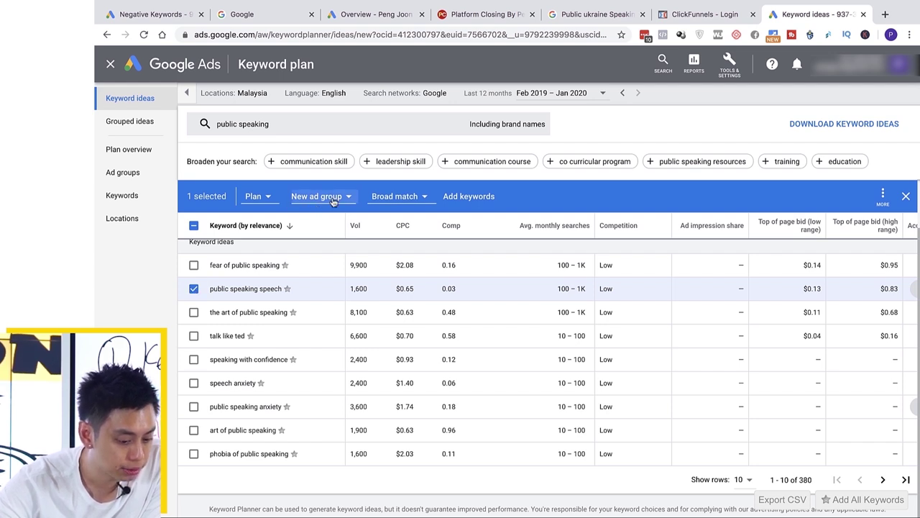
pyautogui.click(388, 197)
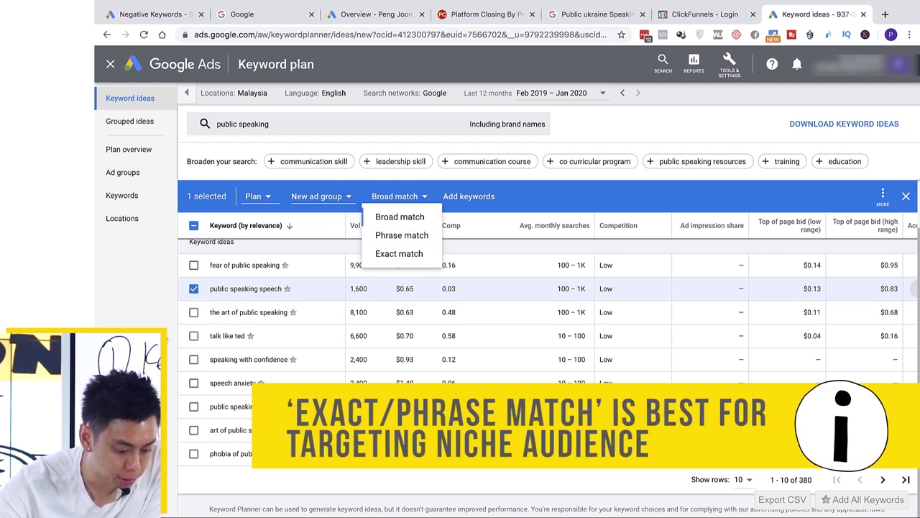
pyautogui.click(304, 294)
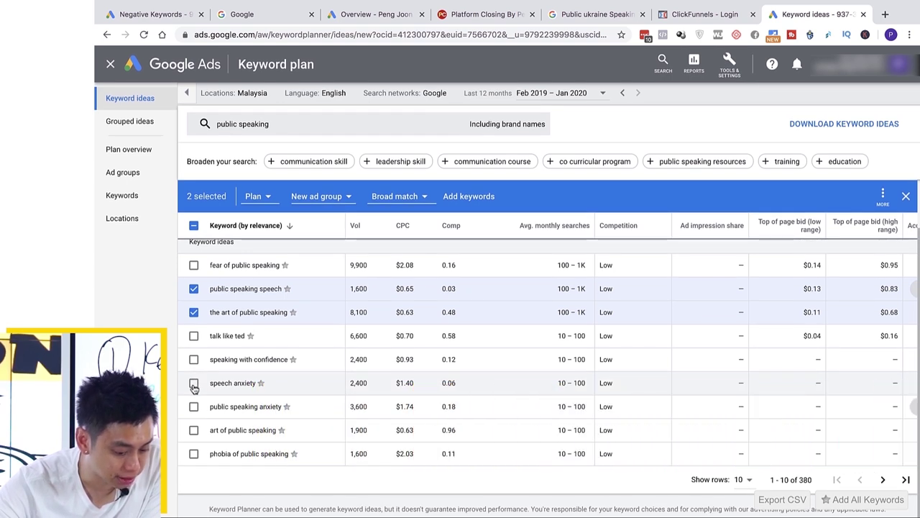
pyautogui.click(194, 430)
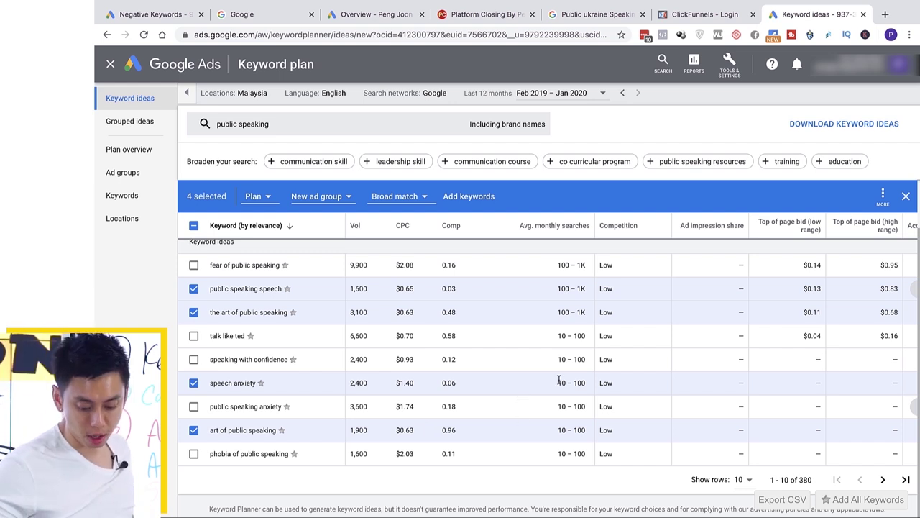
pyautogui.click(883, 479)
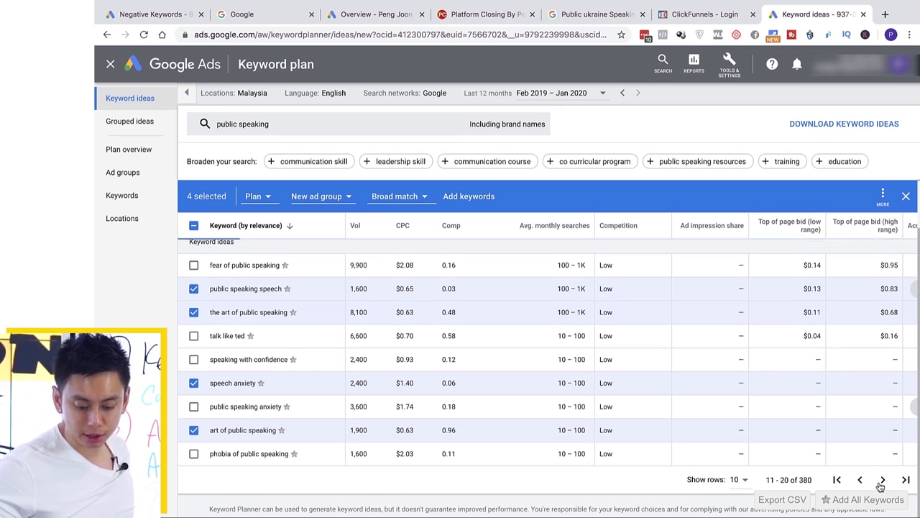